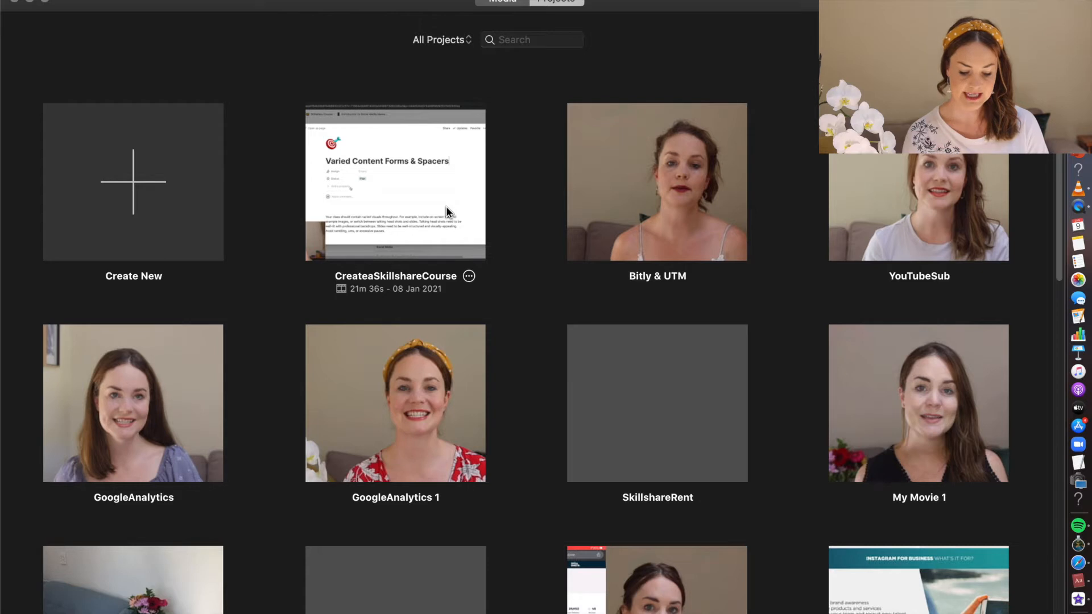
Step: Open the CreateaSkillshareCourse project for editing
{"action": "double_click", "coordinate": [445, 207]}
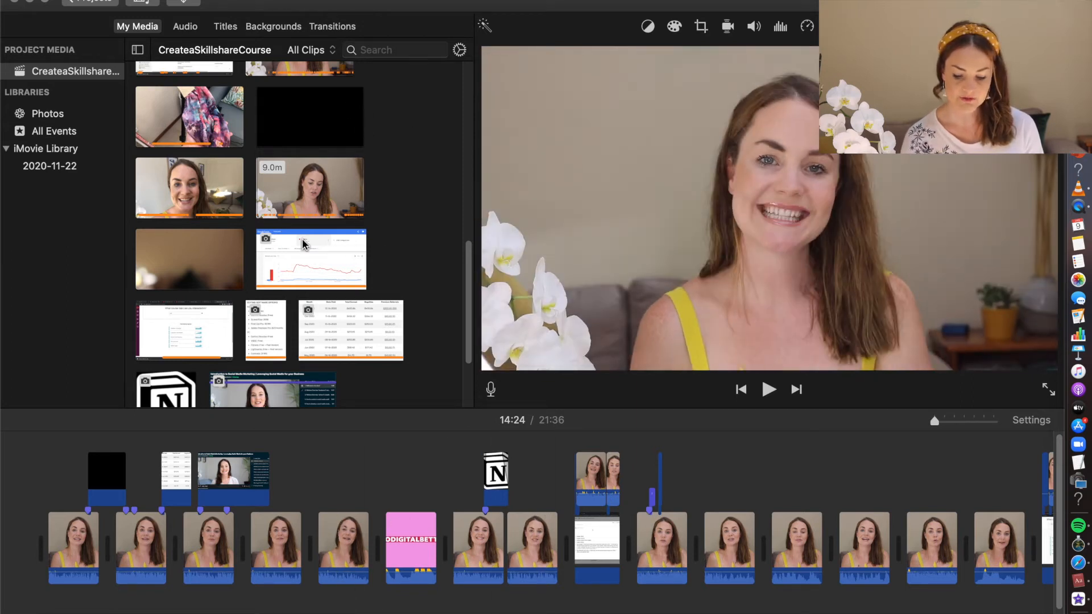
{"action": "left_click", "coordinate": [1078, 7]}
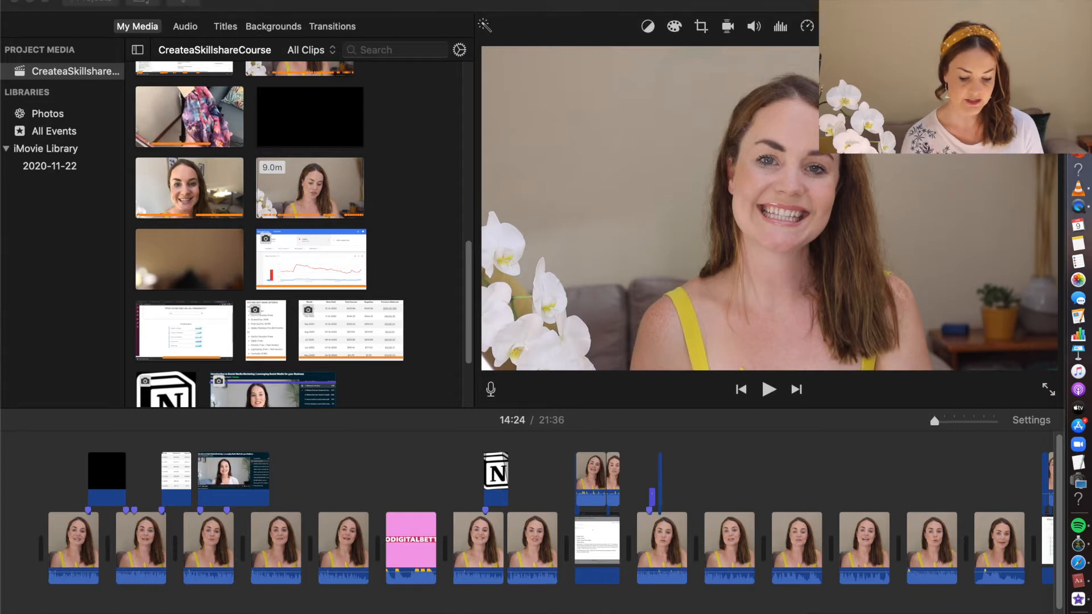
{"action": "left_click", "coordinate": [121, 200]}
{"action": "left_click", "coordinate": [317, 216]}
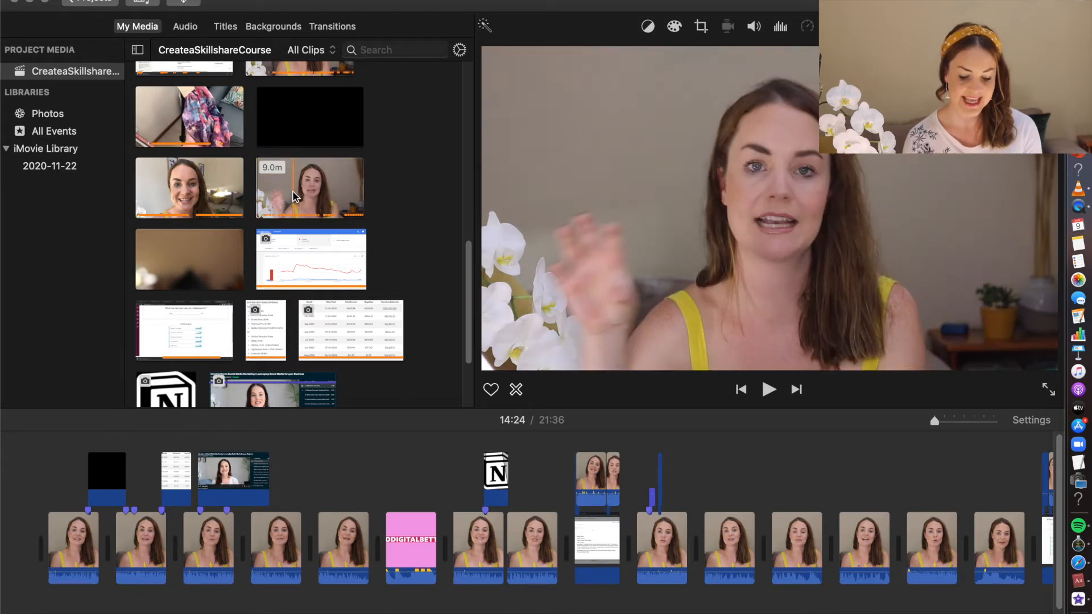
Step: Play through the 9.0m media clip and mark a start and an end point to select a range in its middle
{"action": "key", "text": "space"}
{"action": "key", "text": "space"}
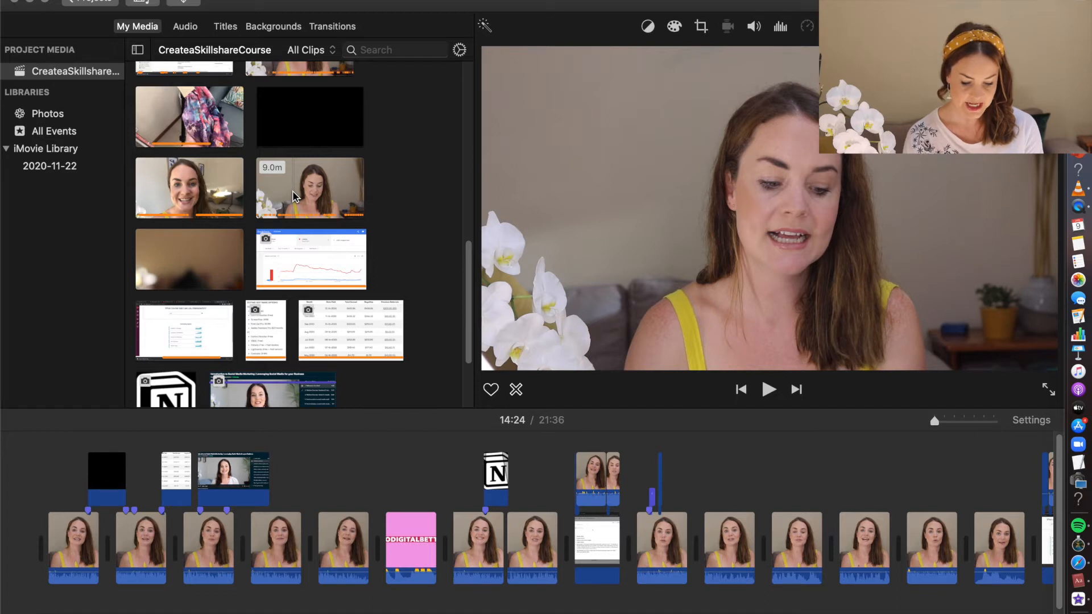
{"action": "left_click", "coordinate": [293, 189]}
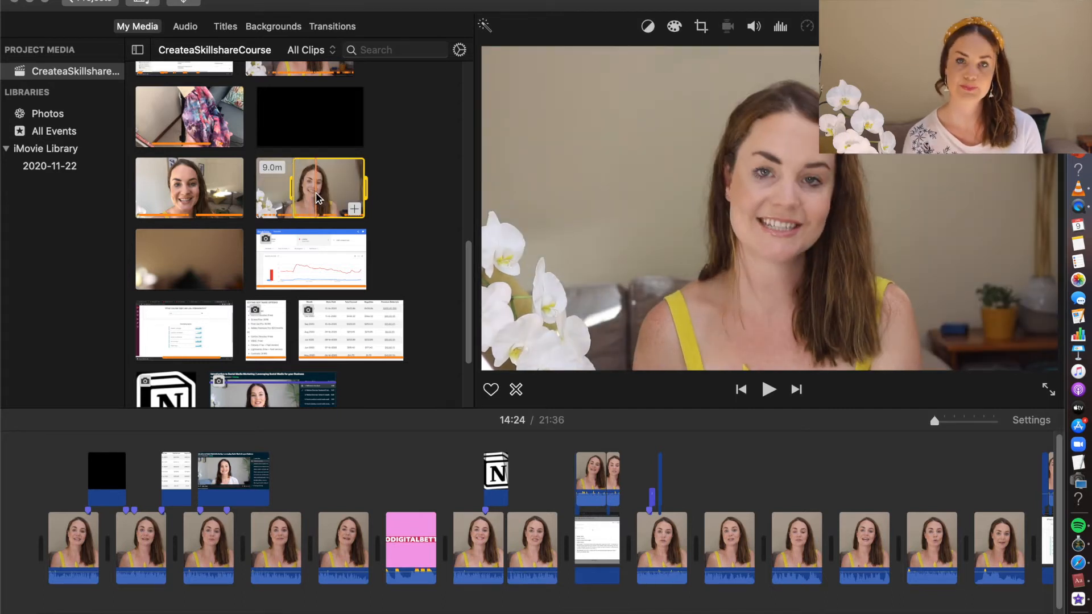
{"action": "key", "text": "space"}
{"action": "key", "text": "space"}
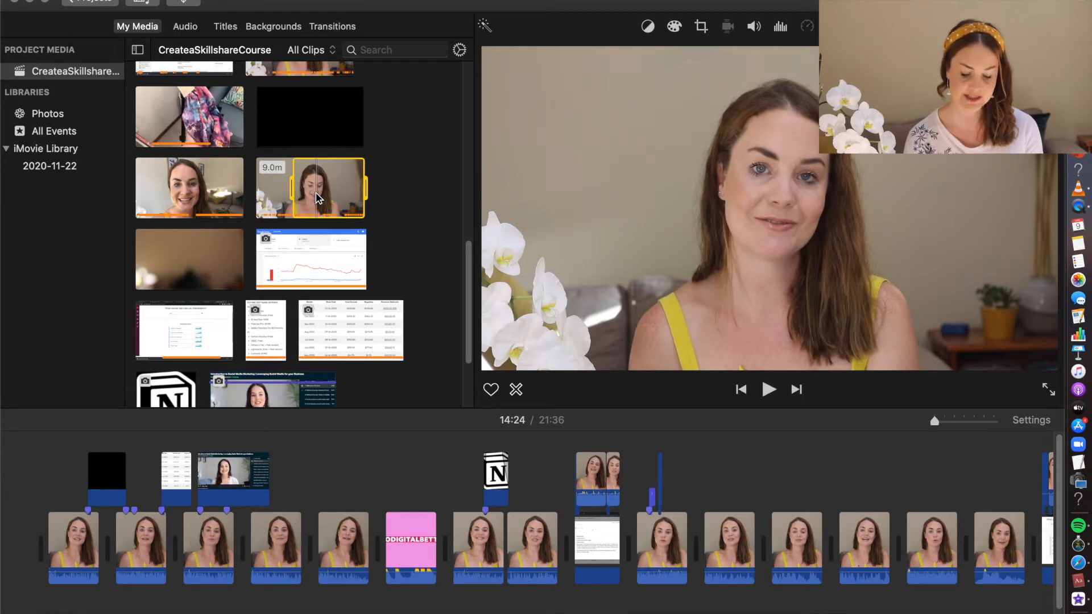
{"action": "key", "text": "o"}
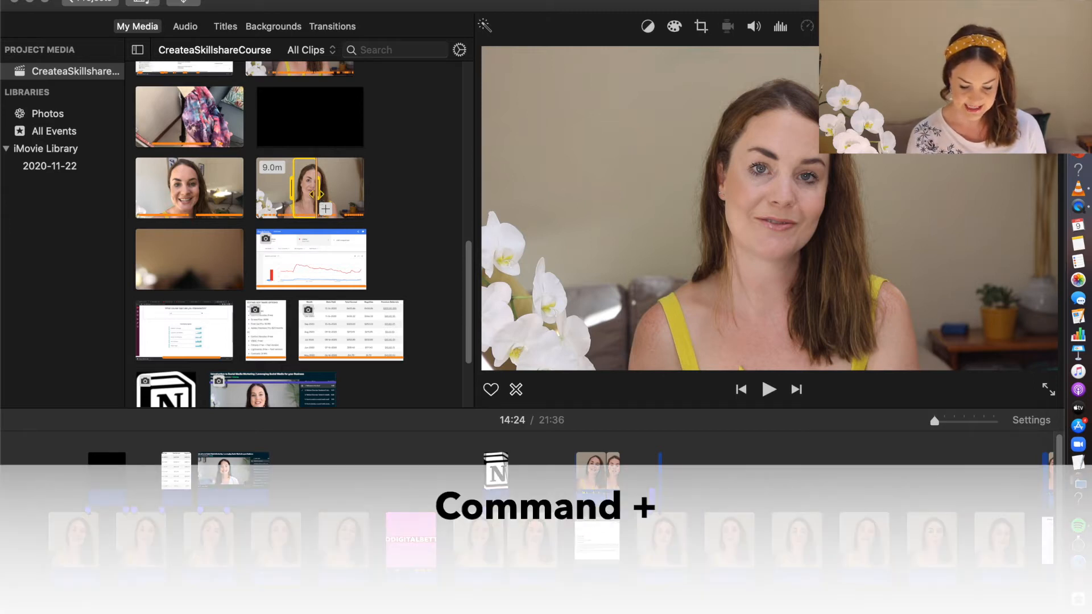
Step: Zoom the timeline in around 03:37 and back out to the overview
{"action": "key", "text": "super+plus"}
{"action": "left_click", "coordinate": [720, 461]}
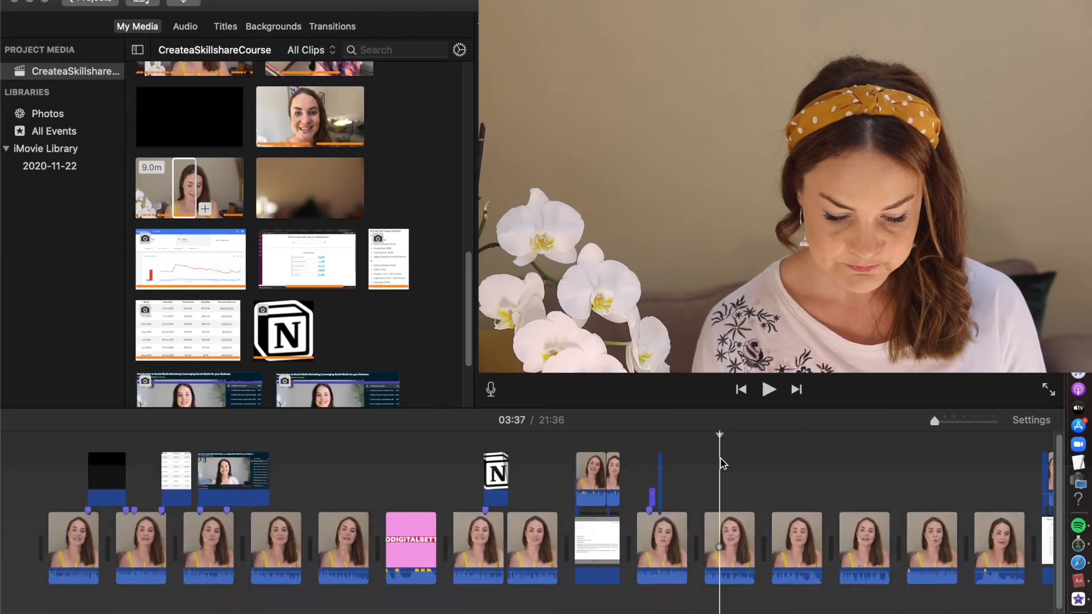
{"action": "key", "text": "super+plus"}
{"action": "key", "text": "super+plus"}
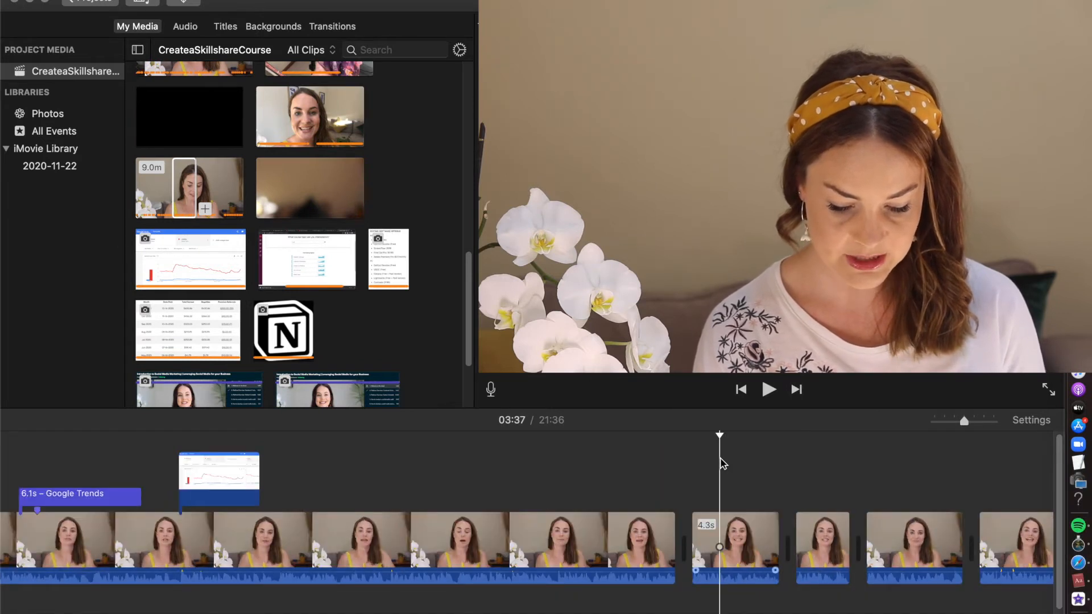
{"action": "key", "text": "super+minus"}
{"action": "key", "text": "super+minus"}
{"action": "key", "text": "super+minus"}
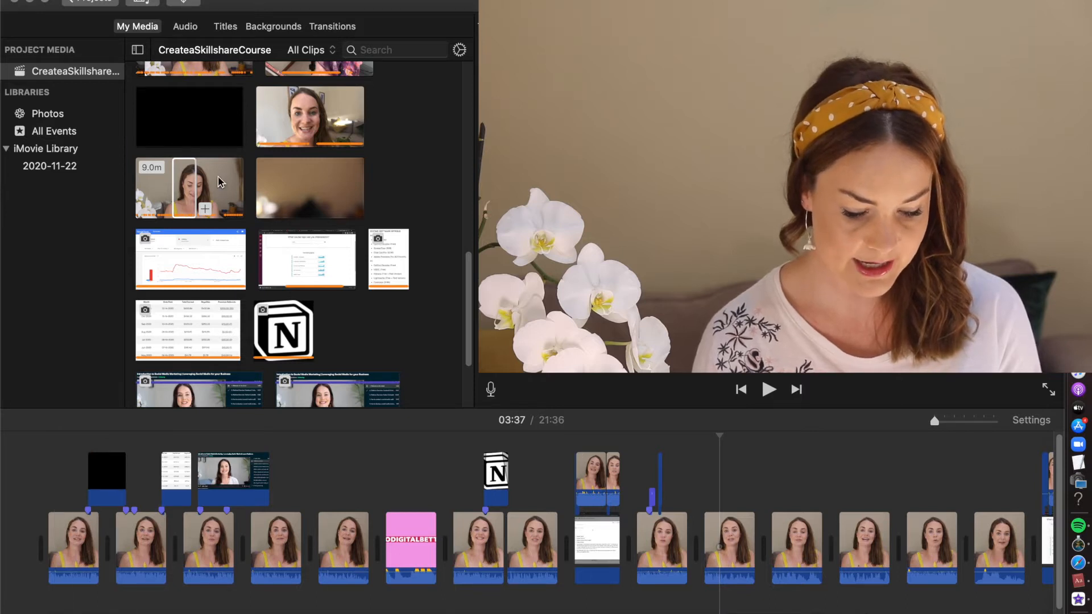
{"action": "left_click", "coordinate": [190, 199]}
{"action": "left_click_drag", "start_coordinate": [185, 196], "coordinate": [69, 469]}
{"action": "left_click_drag", "start_coordinate": [77, 367], "coordinate": [127, 247]}
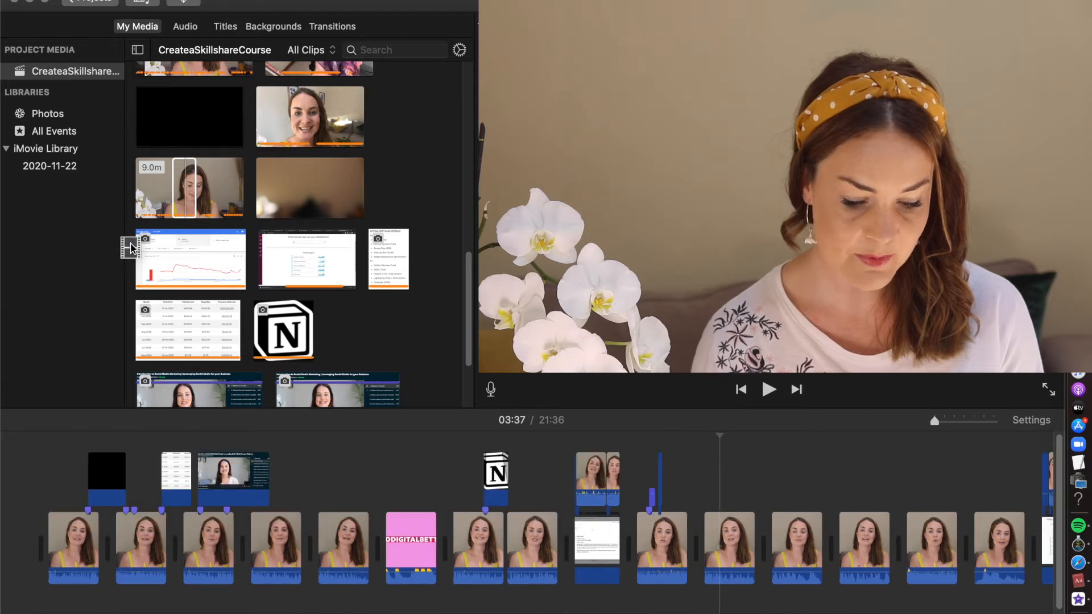
Step: Append the selected range of the 9.0m clip to the end of the timeline and delete the added clip again
{"action": "left_click", "coordinate": [188, 183]}
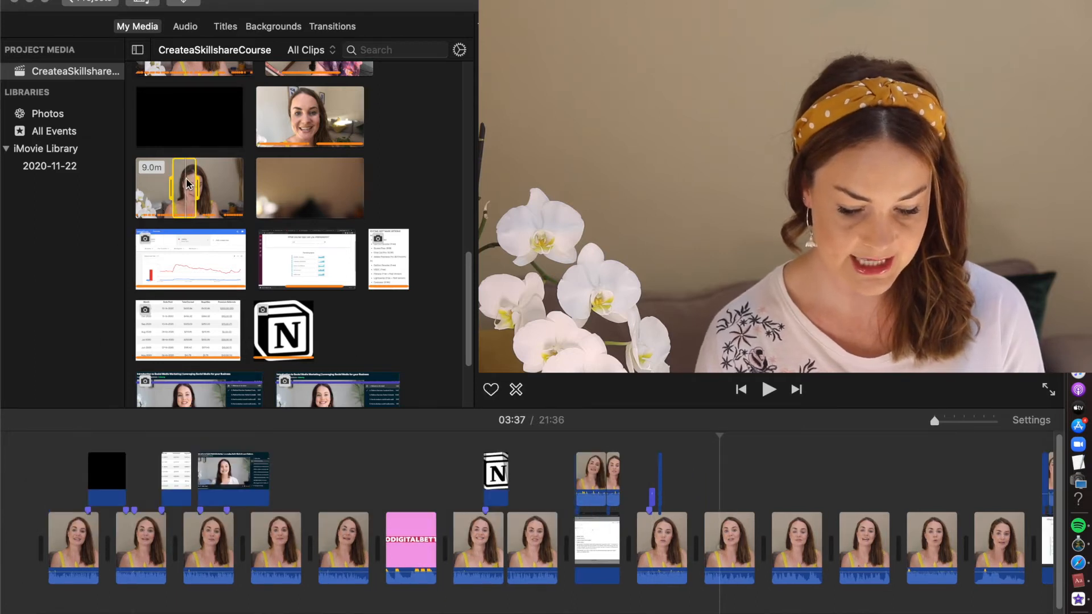
{"action": "key", "text": "e"}
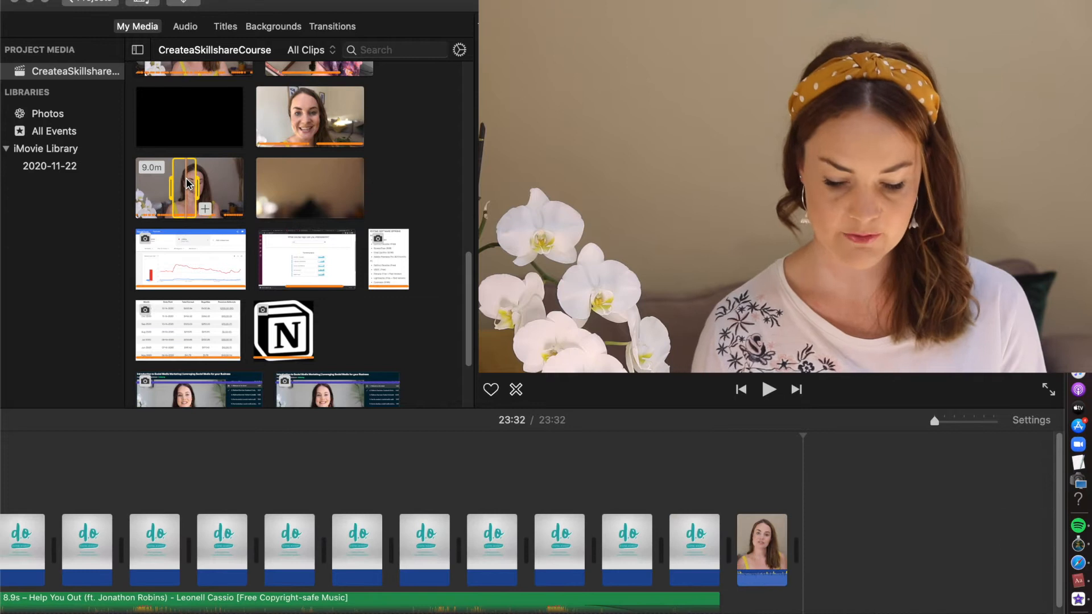
{"action": "left_click", "coordinate": [760, 543]}
{"action": "key", "text": "Delete"}
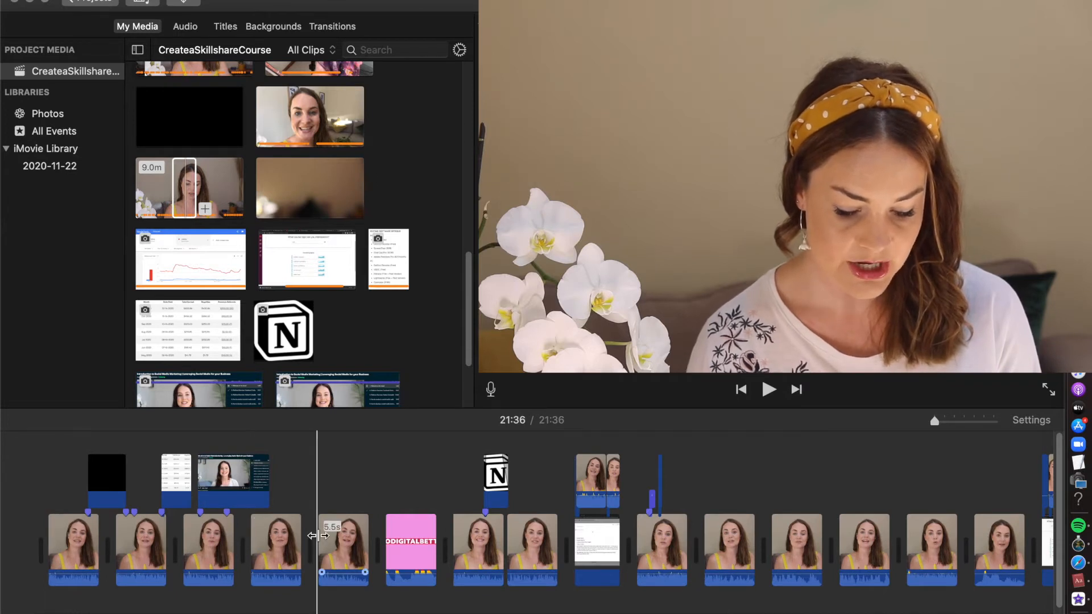
Step: Trim the clip just before the pink title clip to 5.3 s and split it at 00:53
{"action": "left_click_drag", "start_coordinate": [317, 534], "coordinate": [359, 553]}
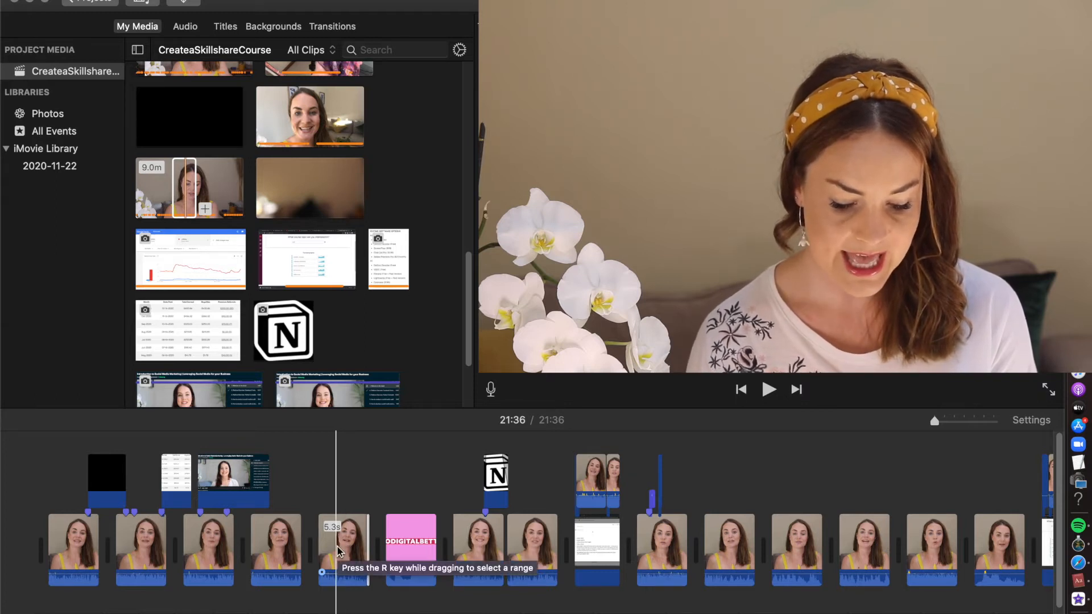
{"action": "key", "text": "space"}
{"action": "key", "text": "space"}
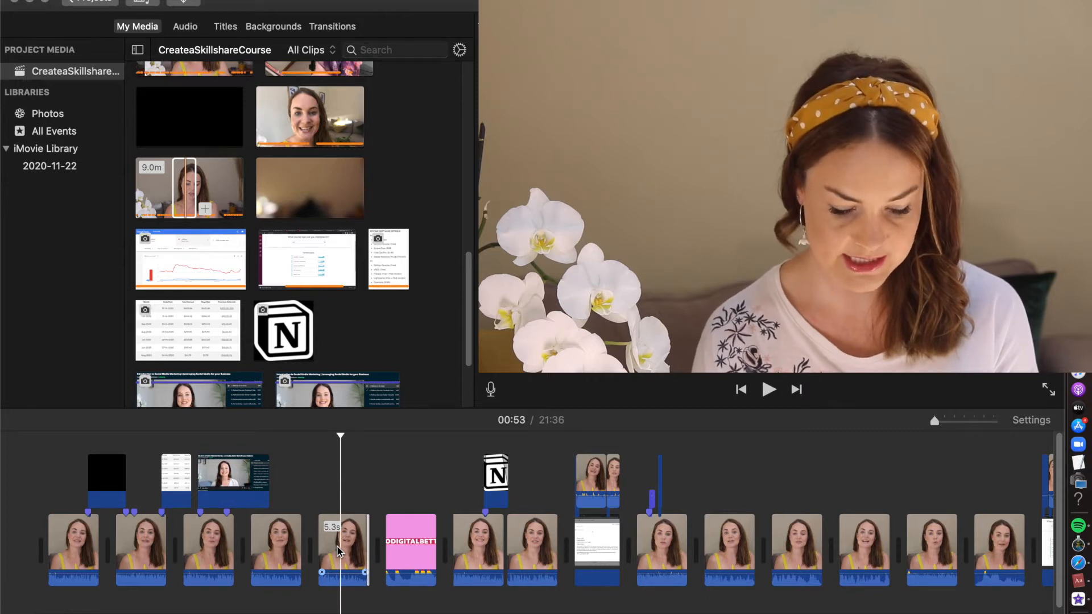
{"action": "key", "text": "super+b"}
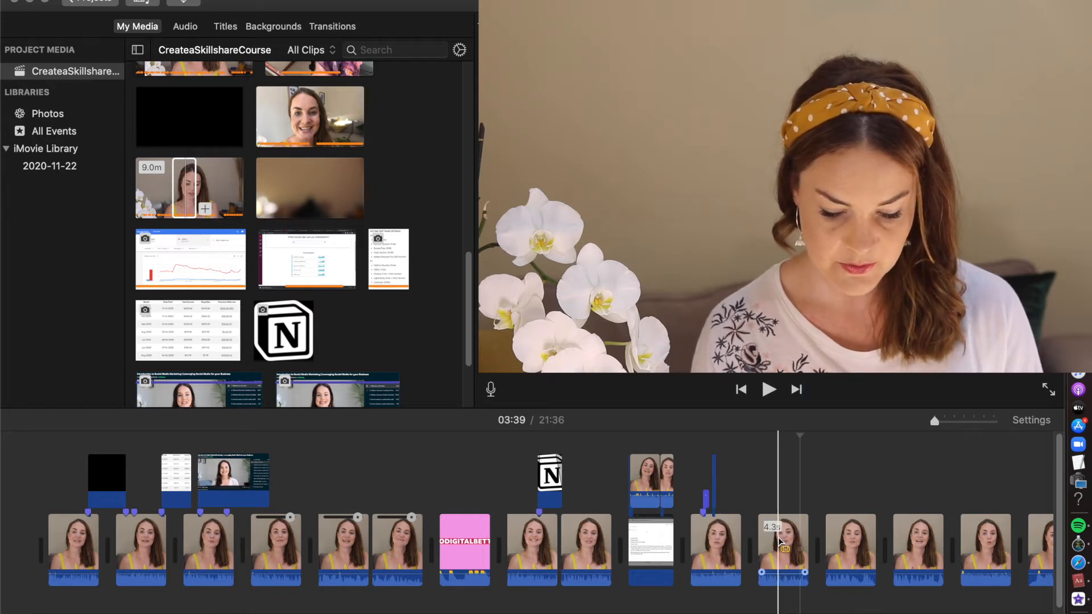
Step: Select a range inside the 4.3 s timeline clip around 03:39
{"action": "left_click_drag", "start_coordinate": [770, 546], "coordinate": [795, 547]}
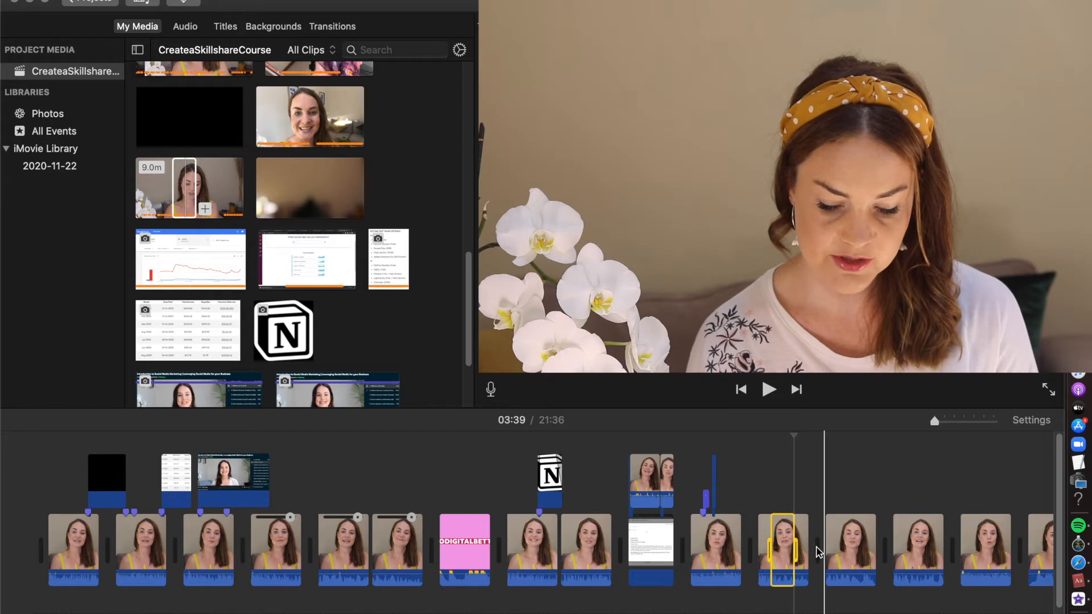
{"action": "mouse_move", "coordinate": [845, 543]}
{"action": "left_mouse_down"}
{"action": "mouse_move", "coordinate": [765, 537]}
{"action": "mouse_move", "coordinate": [861, 535]}
{"action": "left_mouse_up"}
{"action": "key", "text": "super+comma"}
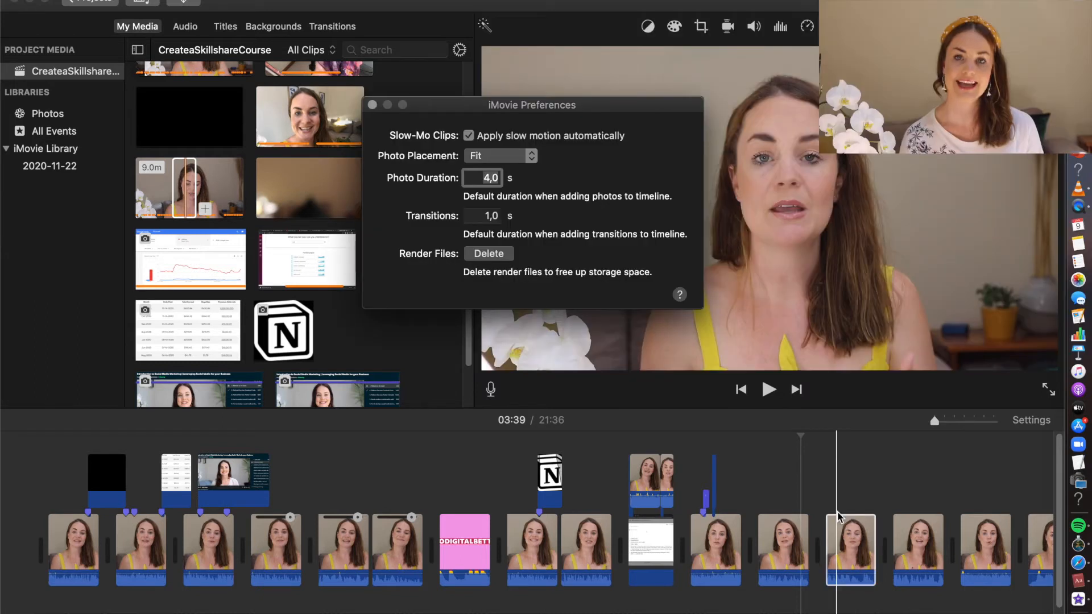
{"action": "left_click", "coordinate": [824, 506]}
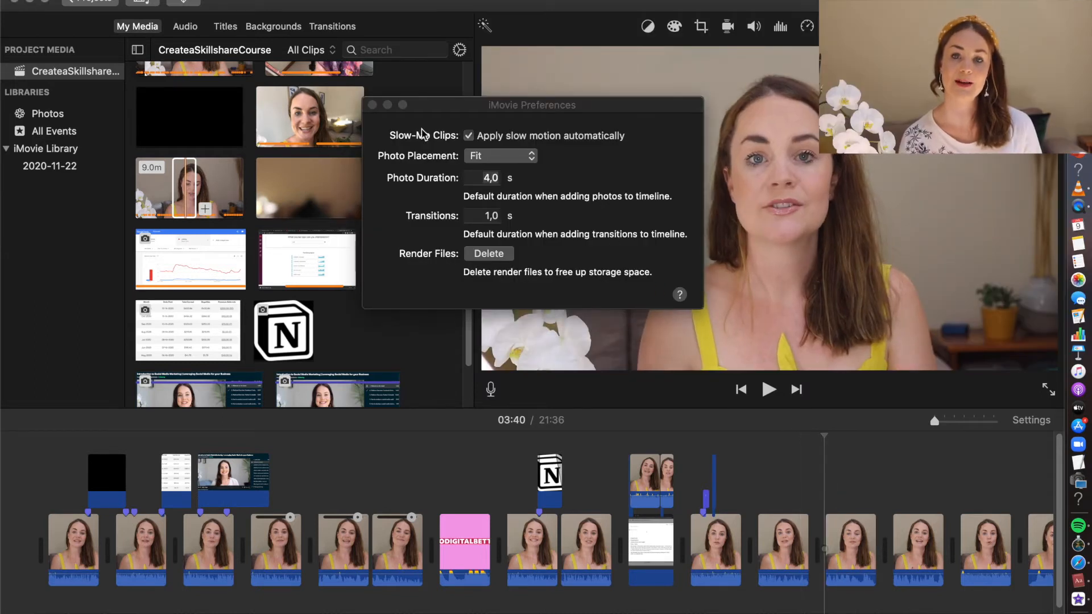
{"action": "left_click", "coordinate": [372, 105]}
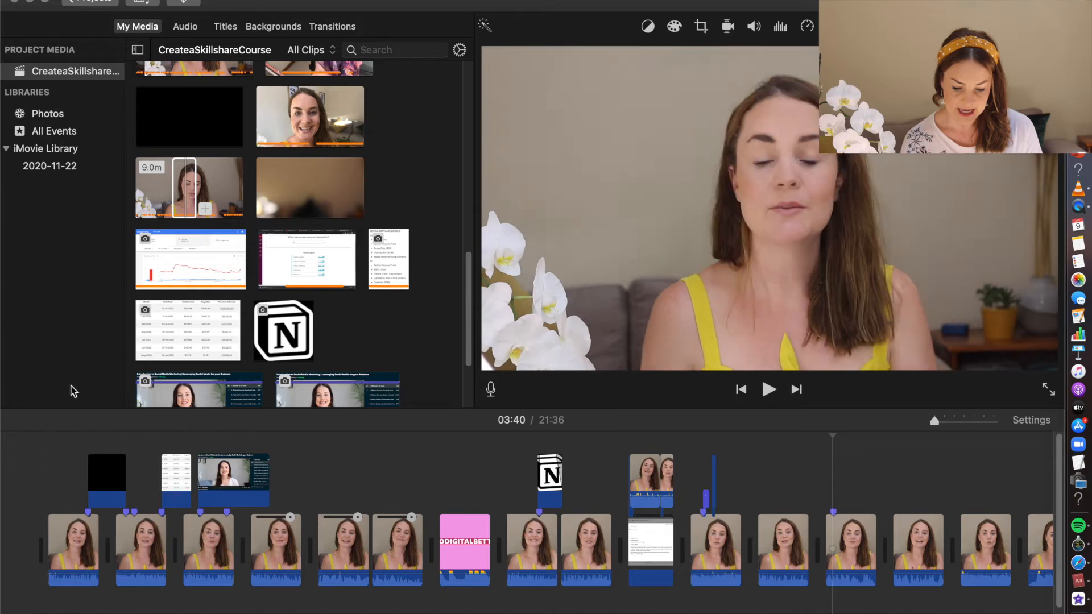
Step: Apply the Ken Burns crop style to the timeline clip at 03:45 and tighten its End frame around the woman
{"action": "left_click", "coordinate": [918, 544]}
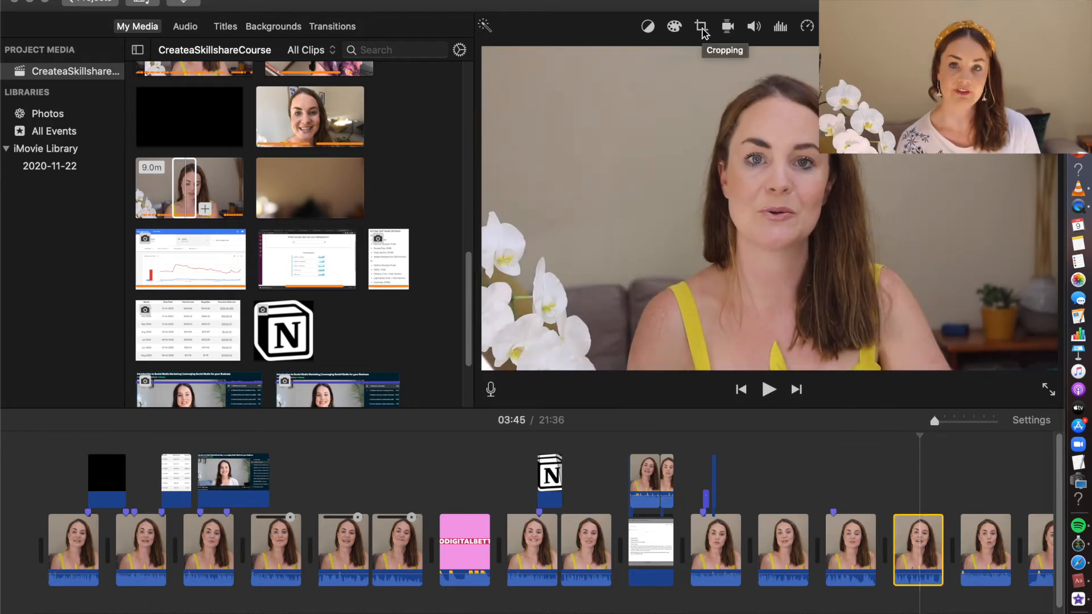
{"action": "left_click", "coordinate": [702, 27]}
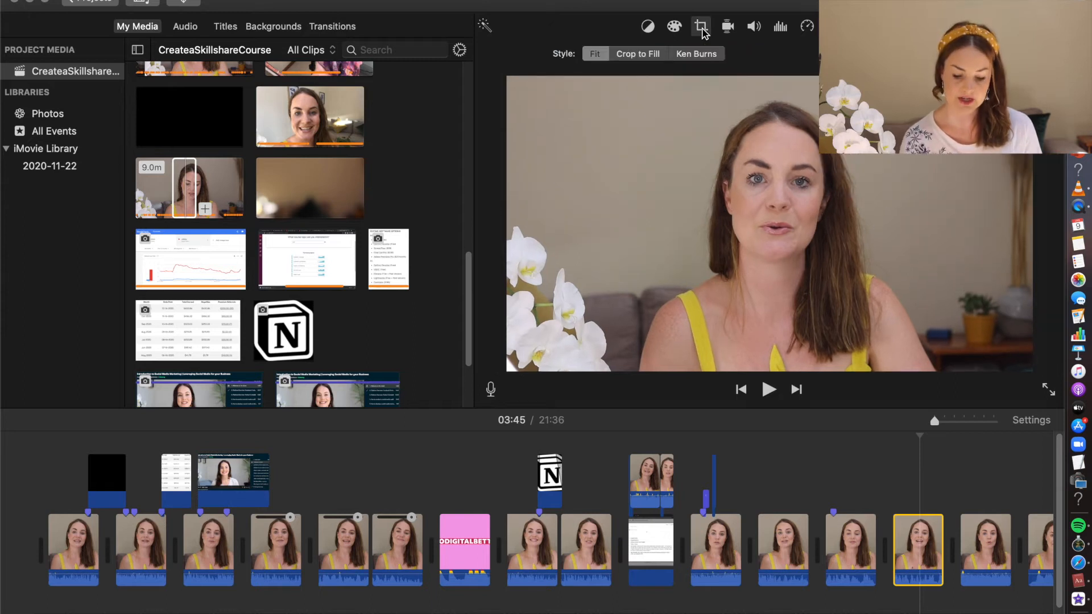
{"action": "left_click", "coordinate": [631, 55]}
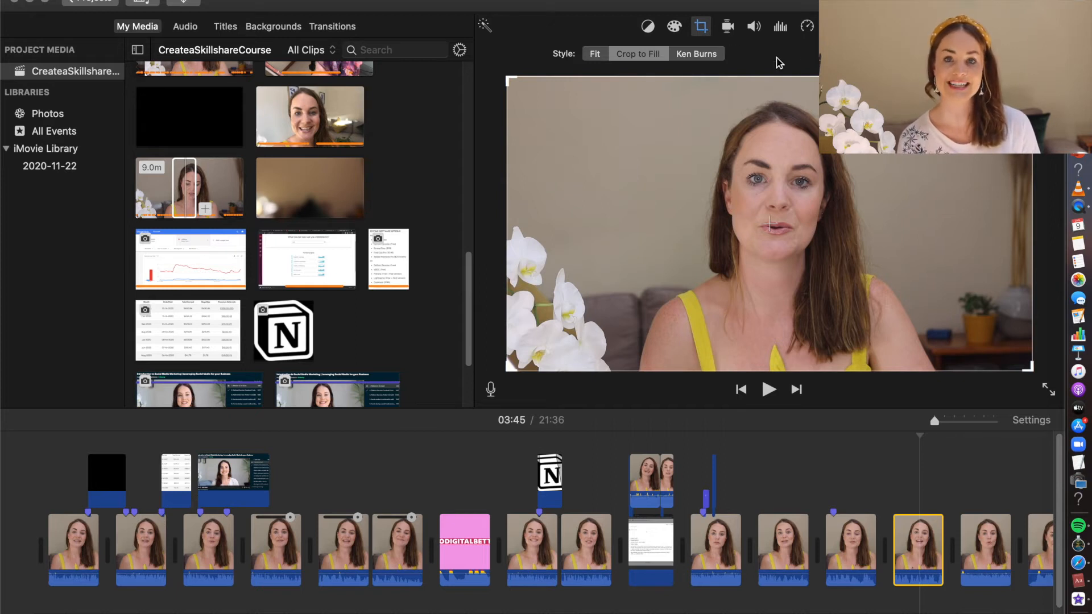
{"action": "left_click", "coordinate": [712, 56]}
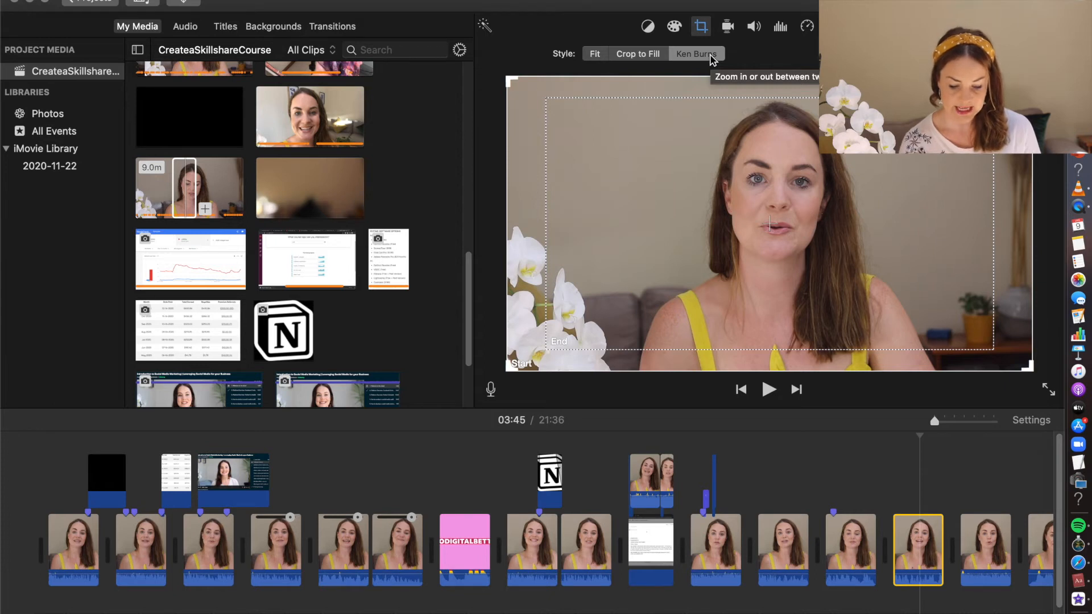
{"action": "left_click", "coordinate": [547, 104]}
{"action": "left_click_drag", "start_coordinate": [571, 111], "coordinate": [541, 108]}
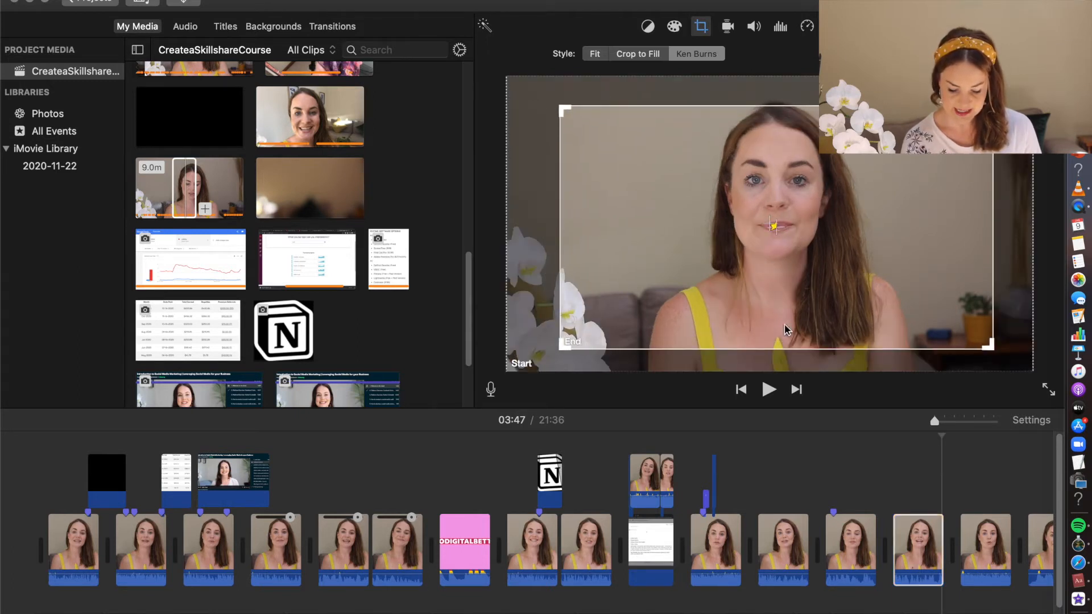
Step: Play the clip from just before 03:44 with the system sound muted to preview its Ken Burns zoom
{"action": "left_click", "coordinate": [900, 504]}
{"action": "key", "text": "space"}
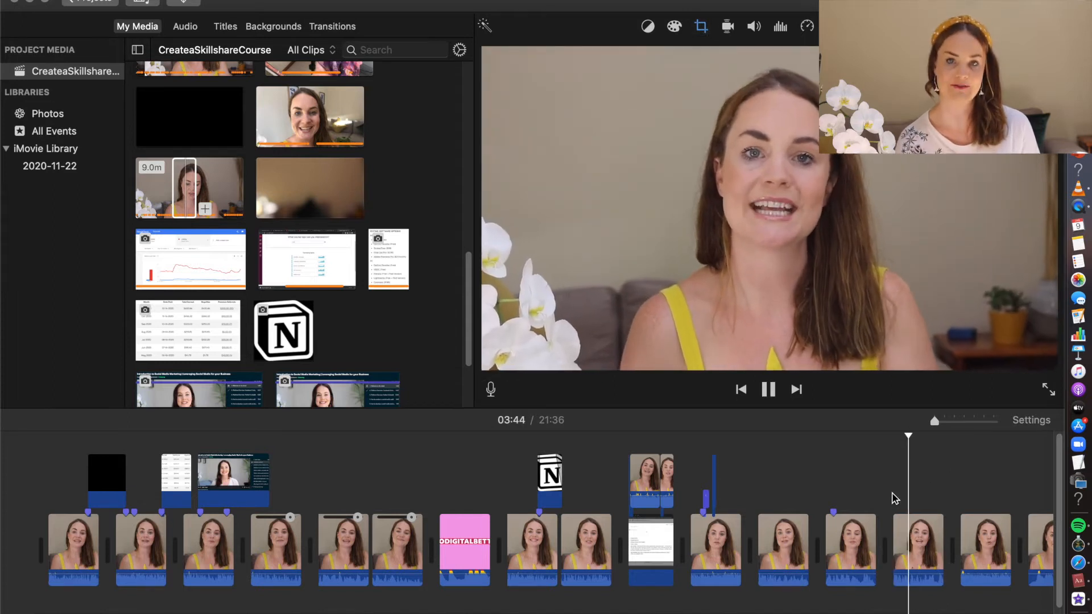
{"action": "key", "text": "XF86AudioMute"}
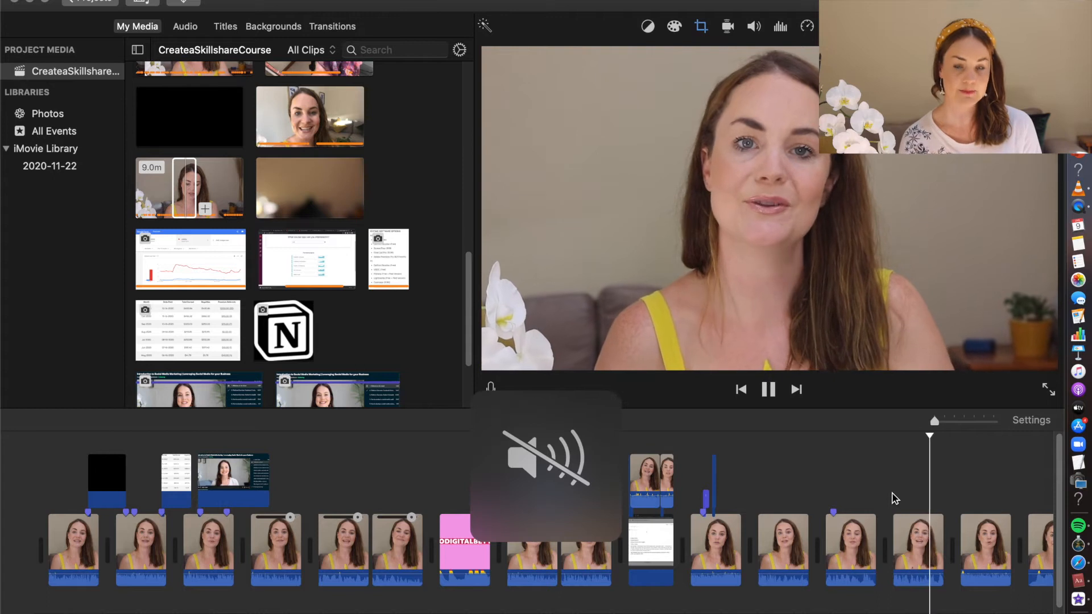
{"action": "key", "text": "space"}
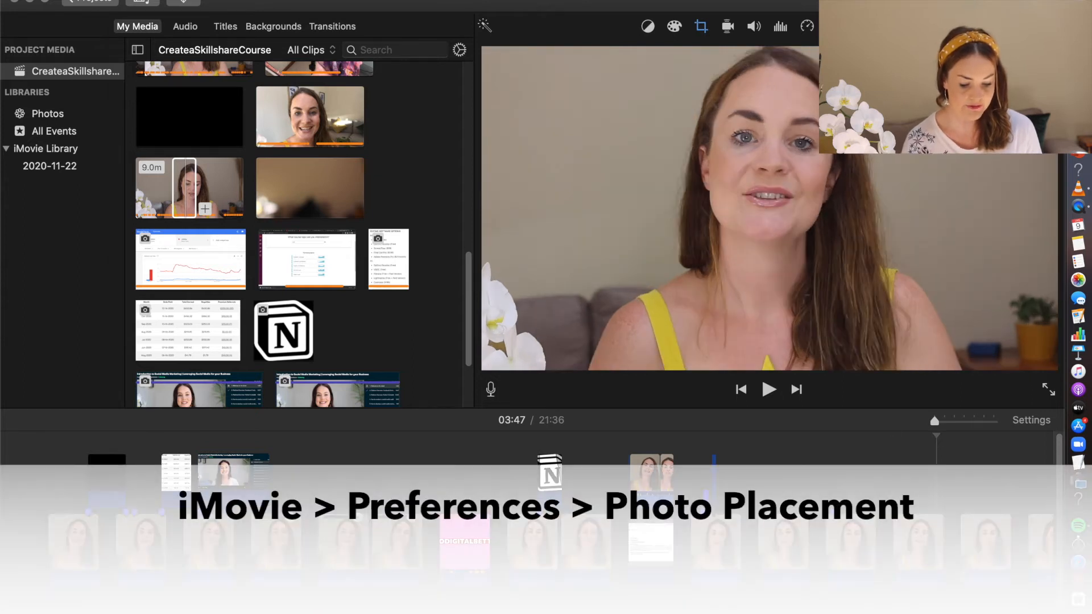
Step: Check the default Photo Placement options in the preferences, keep Fit, and close the preferences
{"action": "left_click", "coordinate": [129, 0]}
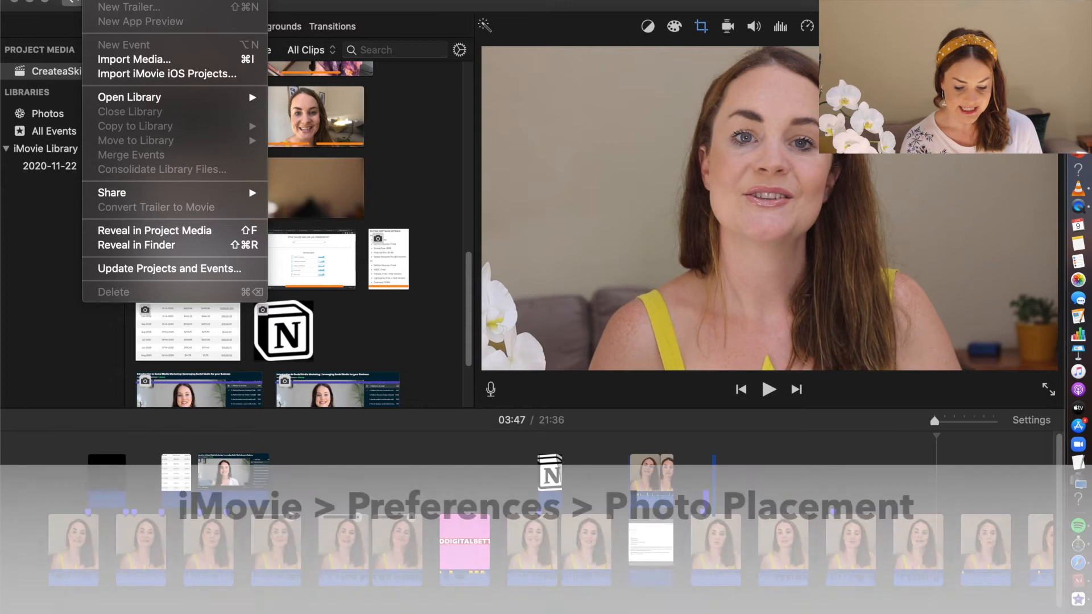
{"action": "mouse_move", "coordinate": [58, 0]}
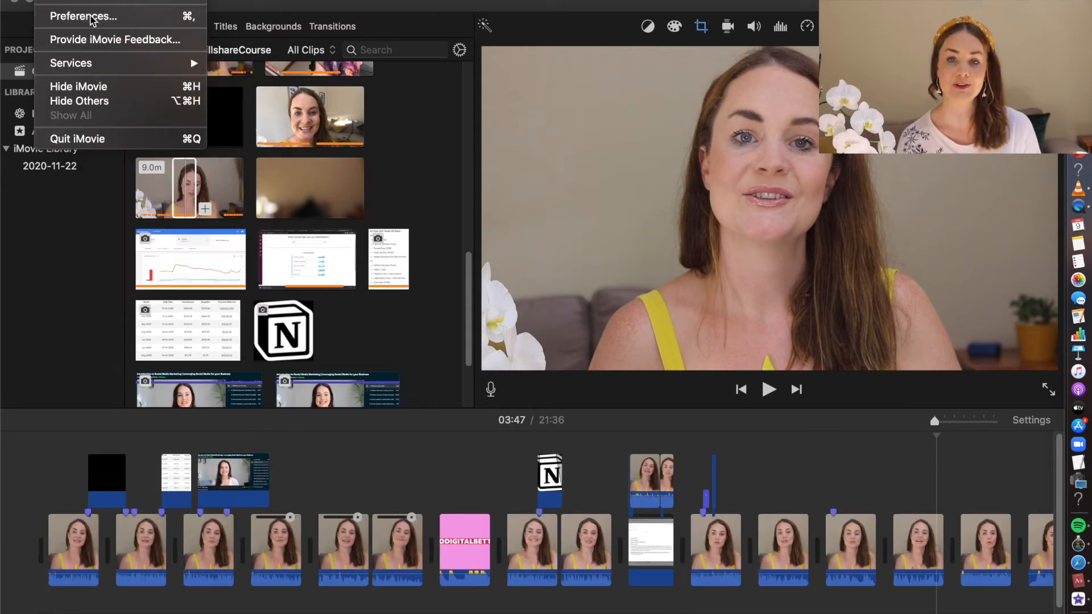
{"action": "left_click", "coordinate": [90, 18]}
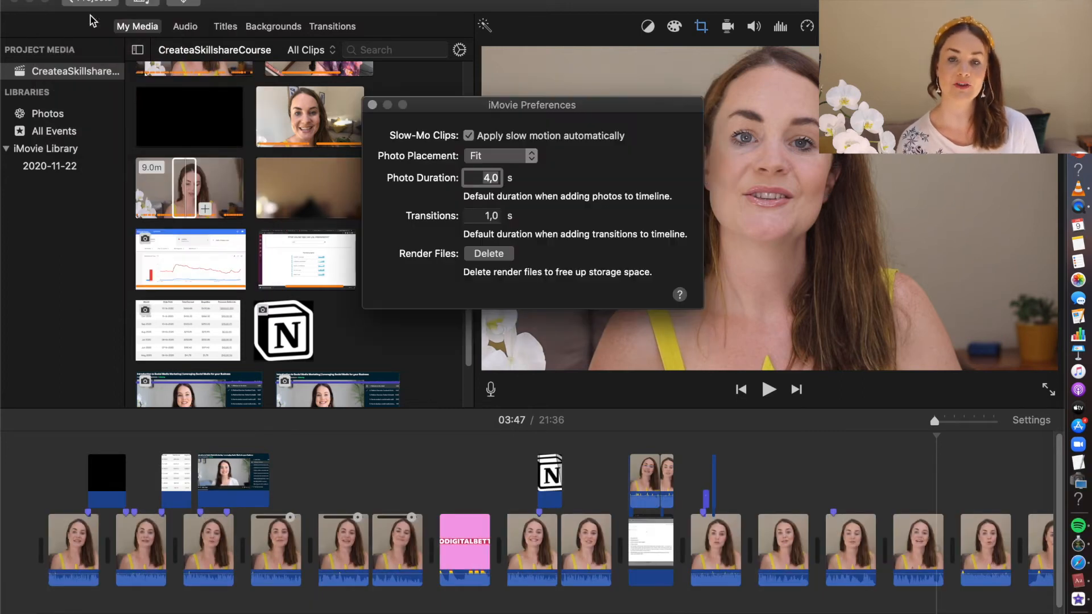
{"action": "left_click", "coordinate": [523, 163]}
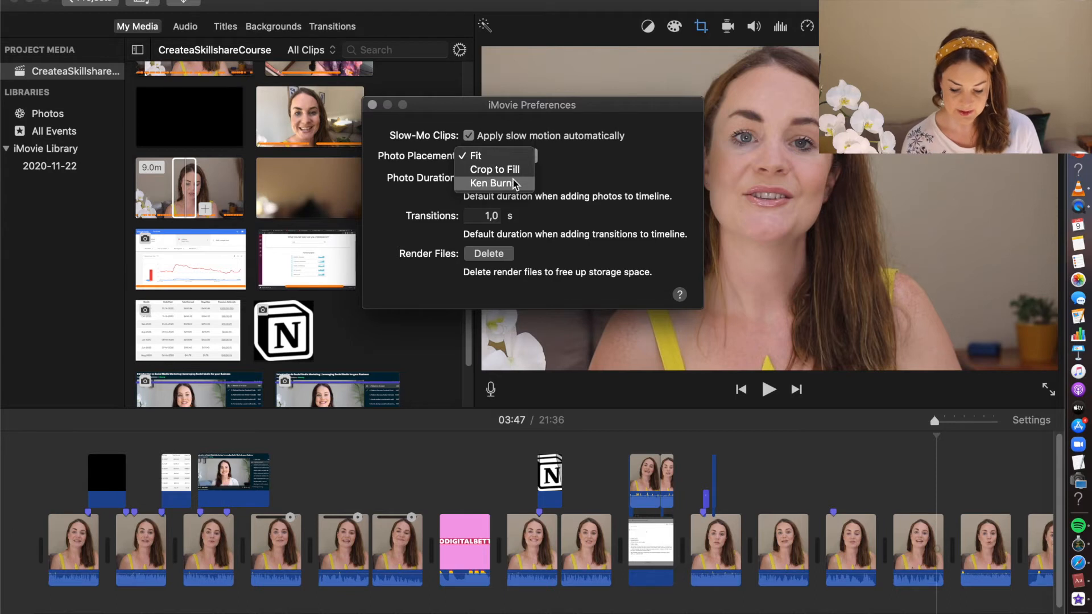
{"action": "left_click", "coordinate": [754, 470]}
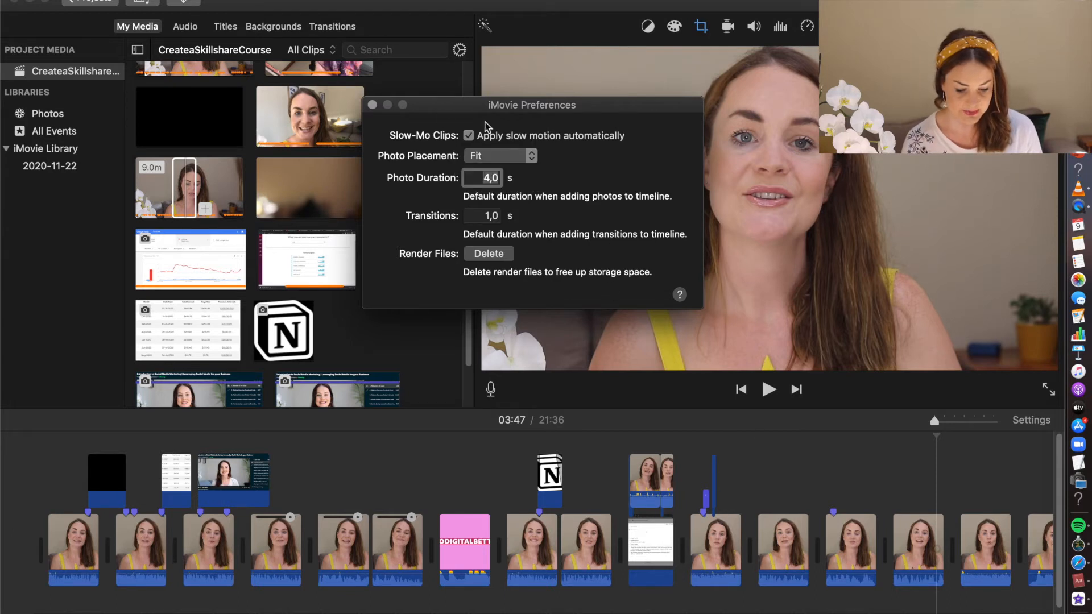
{"action": "left_click", "coordinate": [372, 104]}
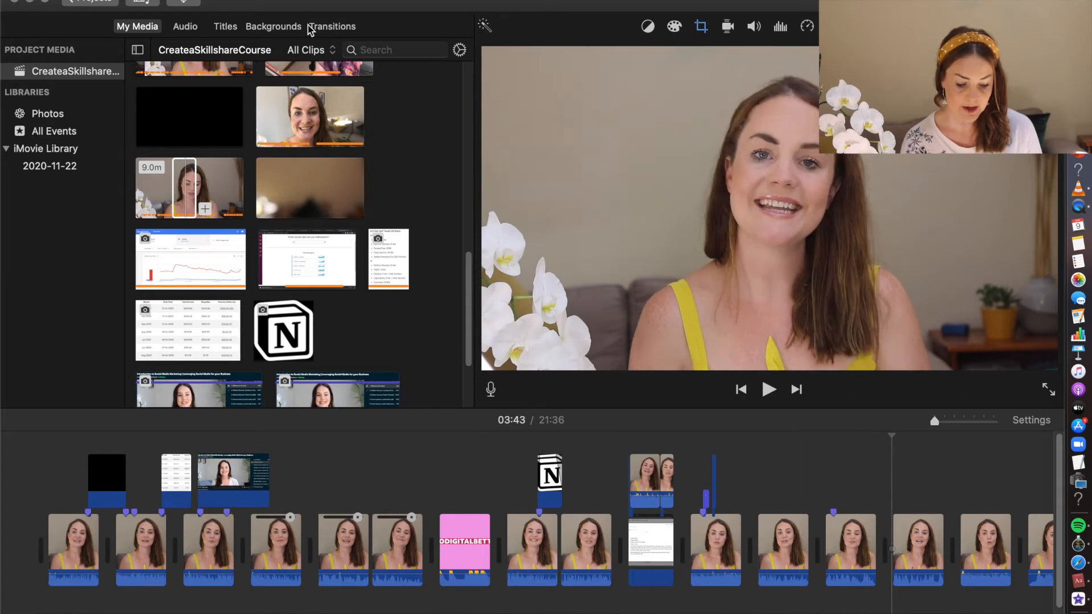
Step: Add a Line title above the timeline clip at about 03:36 and open its text for editing
{"action": "left_click", "coordinate": [225, 26]}
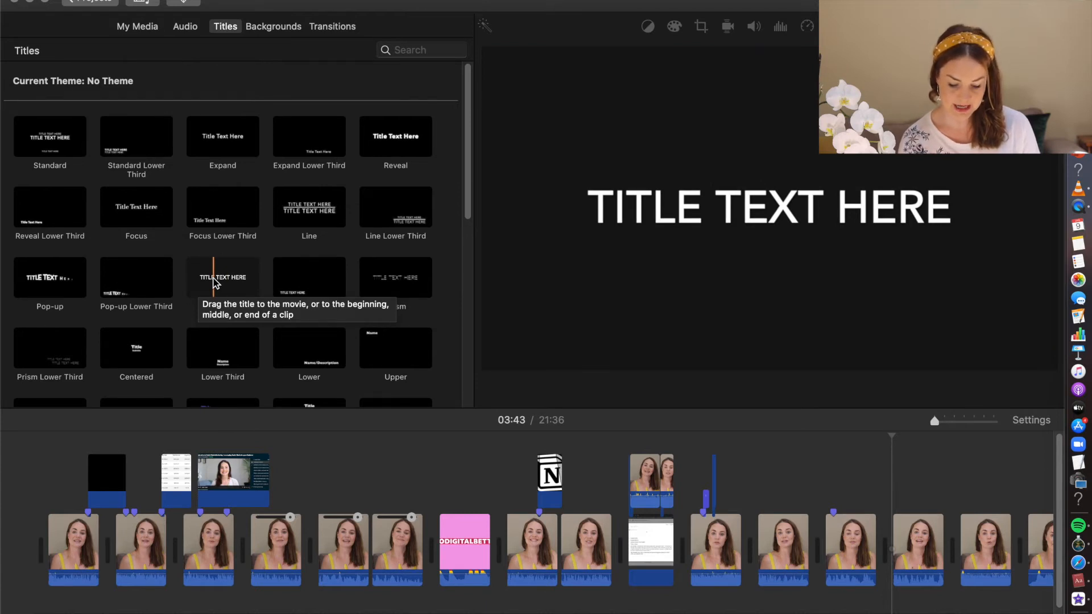
{"action": "left_click_drag", "start_coordinate": [316, 219], "coordinate": [765, 494]}
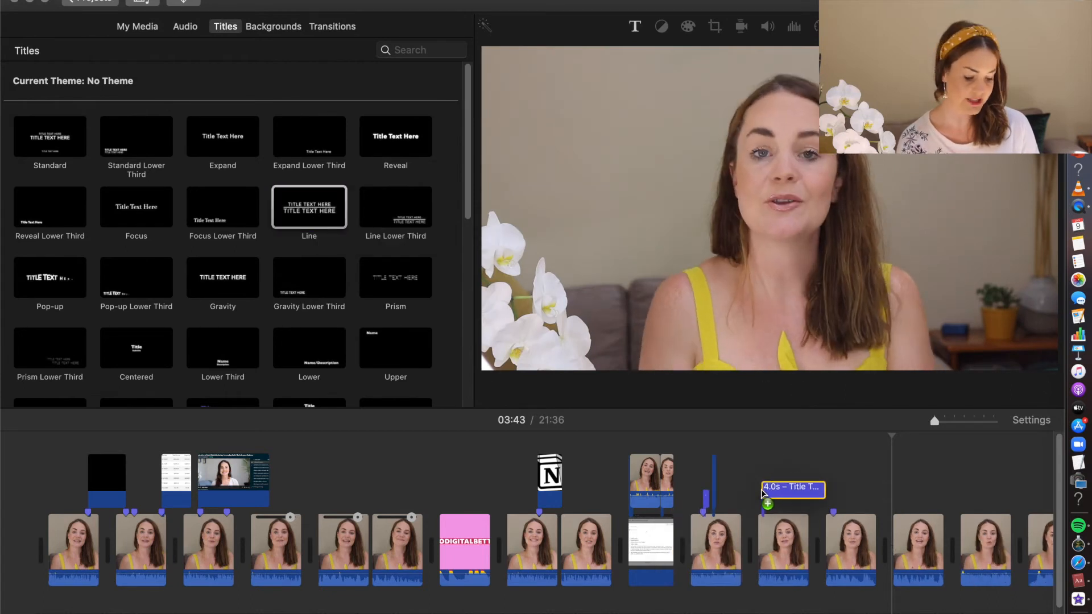
{"action": "left_click", "coordinate": [784, 496]}
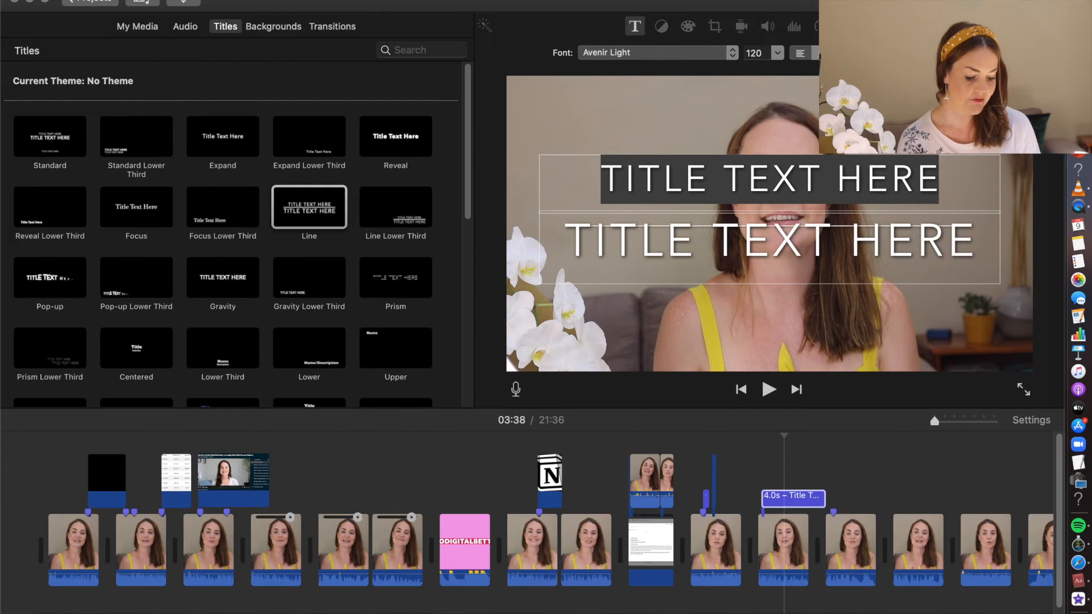
{"action": "left_click", "coordinate": [125, 0]}
{"action": "left_click", "coordinate": [144, 87]}
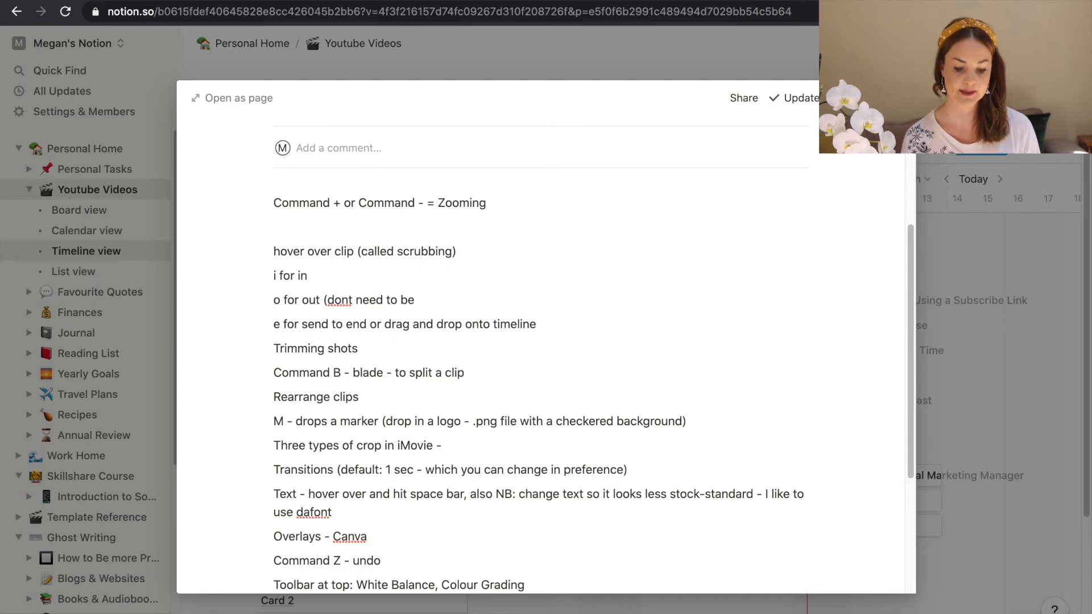
Step: Open a new tab in Chrome and search Google for "subscribe button green screen"
{"action": "key", "text": "super+t"}
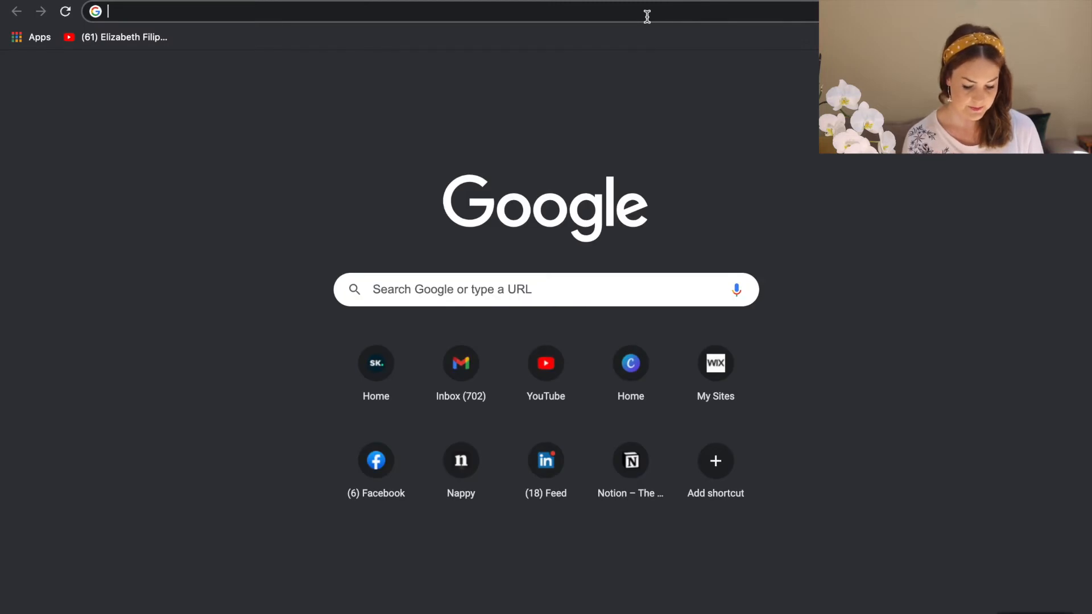
{"action": "type", "text": "subsri"}
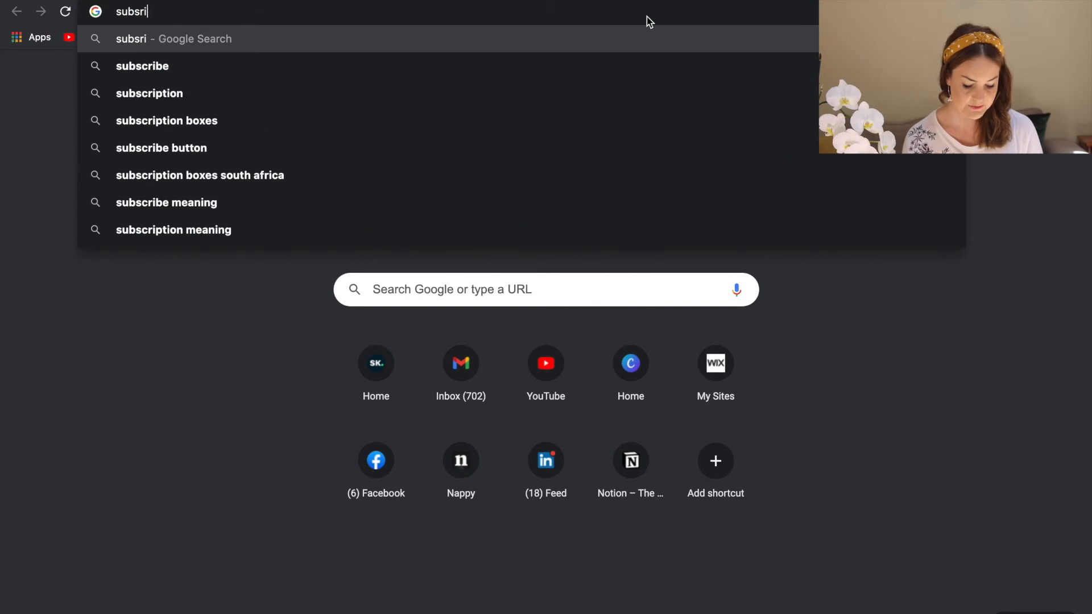
{"action": "key", "text": "BackSpace"}
{"action": "key", "text": "BackSpace"}
{"action": "type", "text": "cribe button green screemn"}
{"action": "key", "text": "Return"}
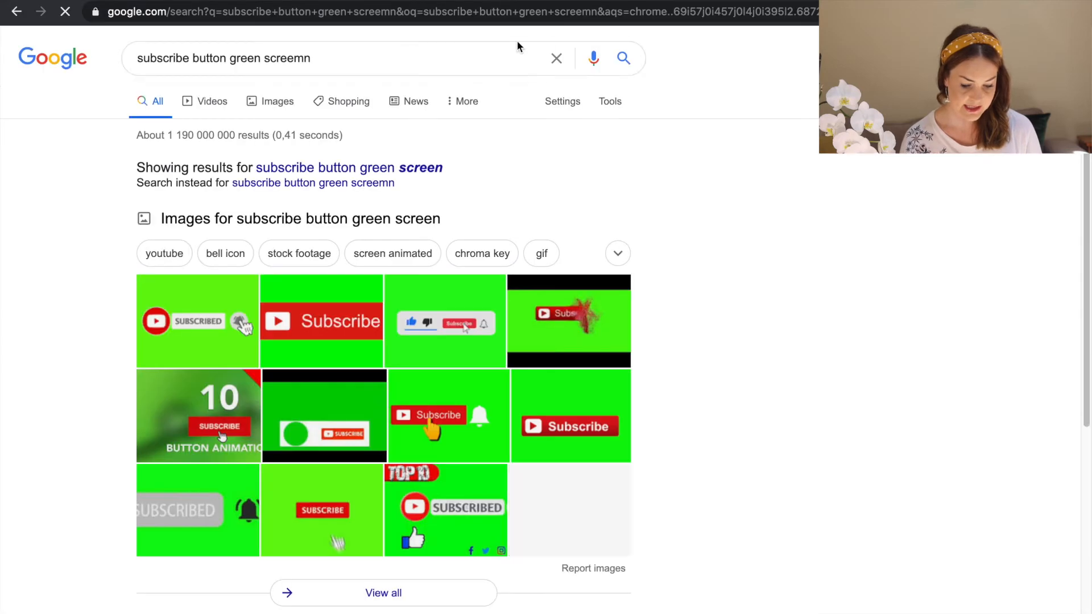
Step: Open the YouTube video result "Green Screen Subscribe Button Bell icon free" and copy its web address
{"action": "left_click", "coordinate": [215, 112]}
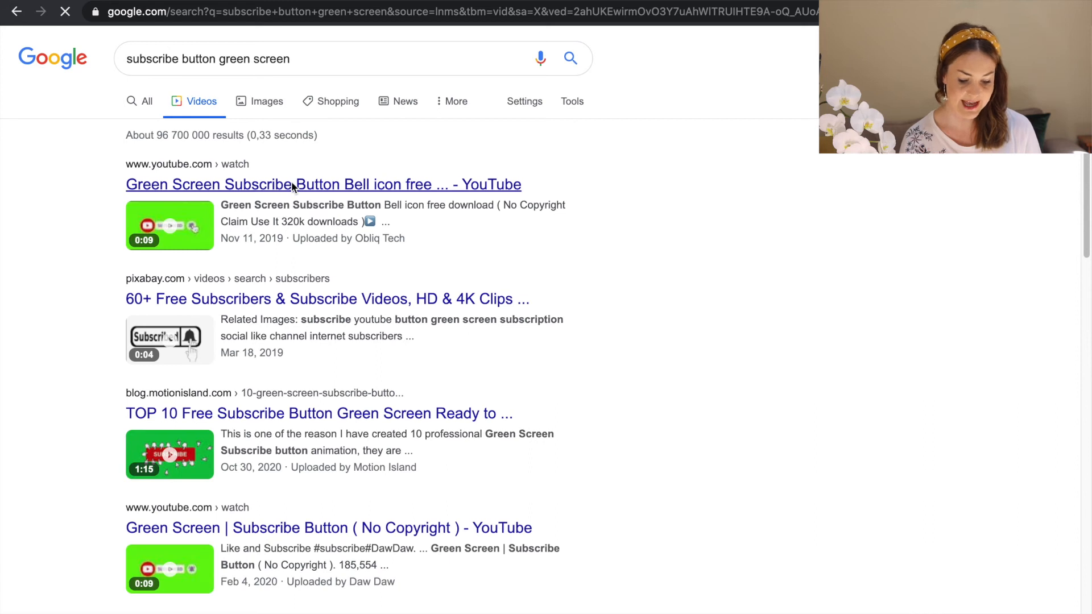
{"action": "left_click", "coordinate": [292, 185]}
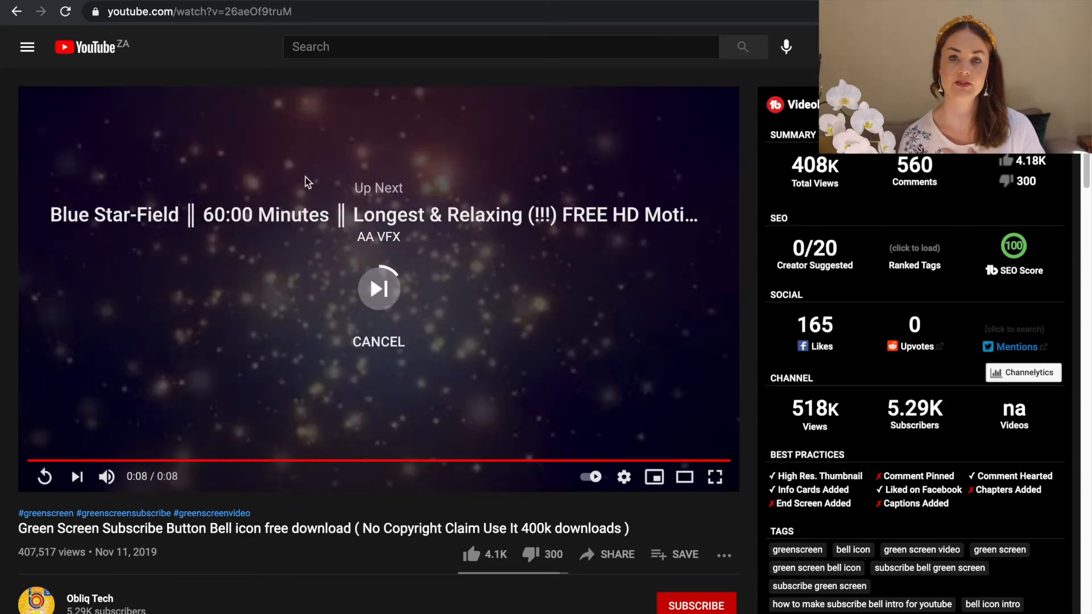
{"action": "left_click", "coordinate": [324, 12]}
{"action": "key", "text": "super+c"}
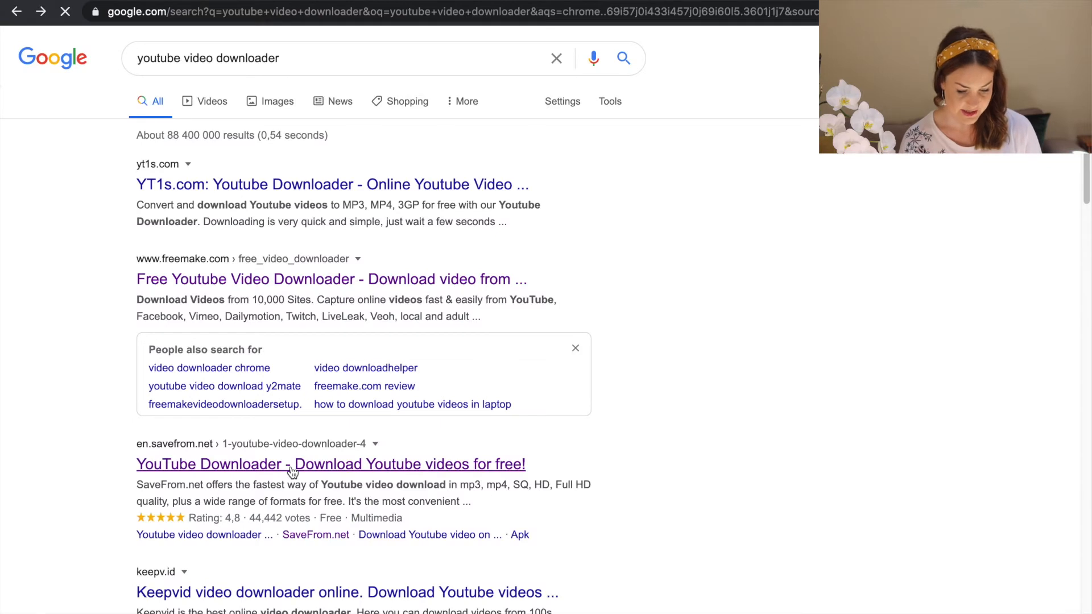
Step: Download the copied video link through savefrom.net as MP4 720, and close the ad and downloader pages
{"action": "left_click", "coordinate": [291, 468]}
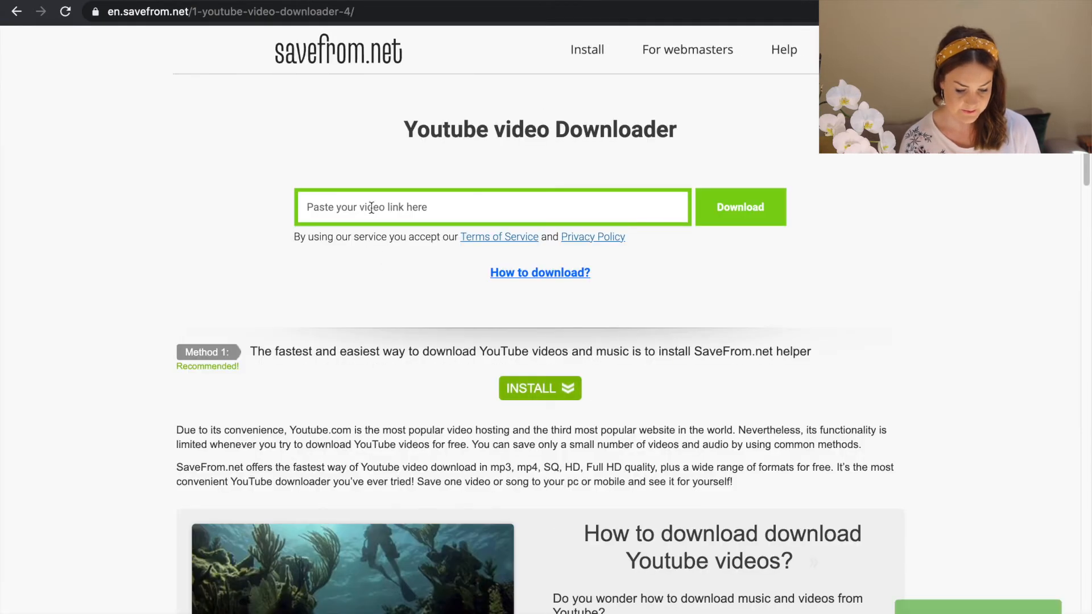
{"action": "left_click", "coordinate": [370, 205]}
{"action": "key", "text": "super+v"}
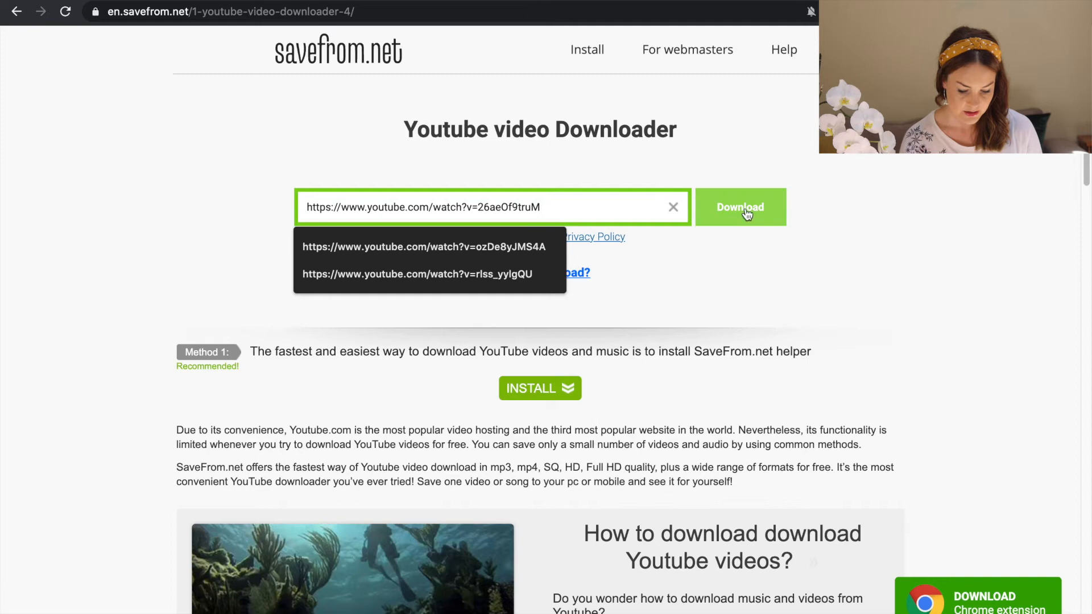
{"action": "left_click", "coordinate": [749, 205]}
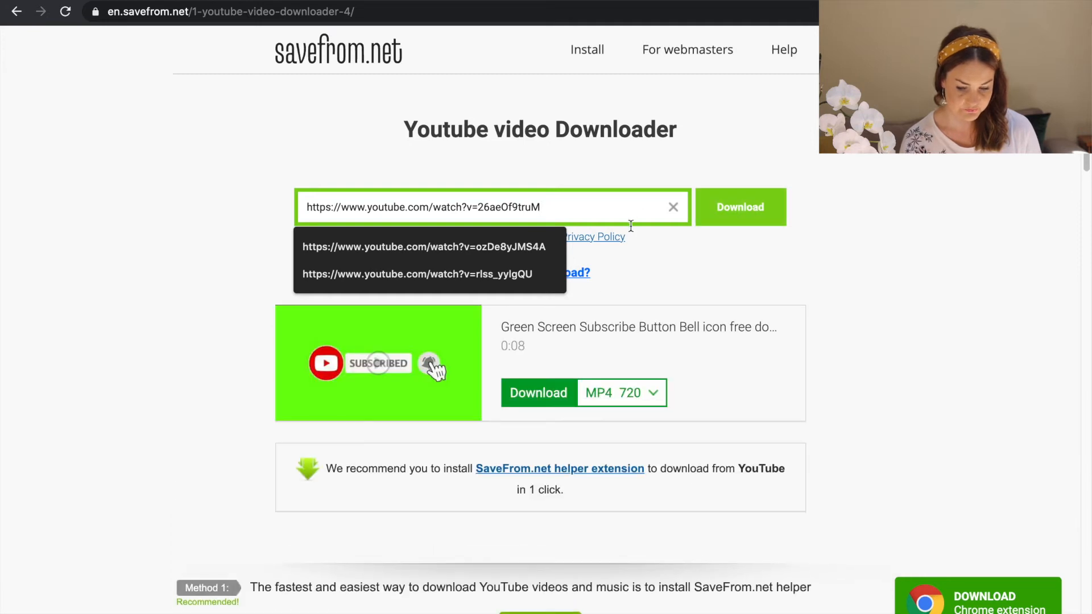
{"action": "left_click", "coordinate": [550, 395]}
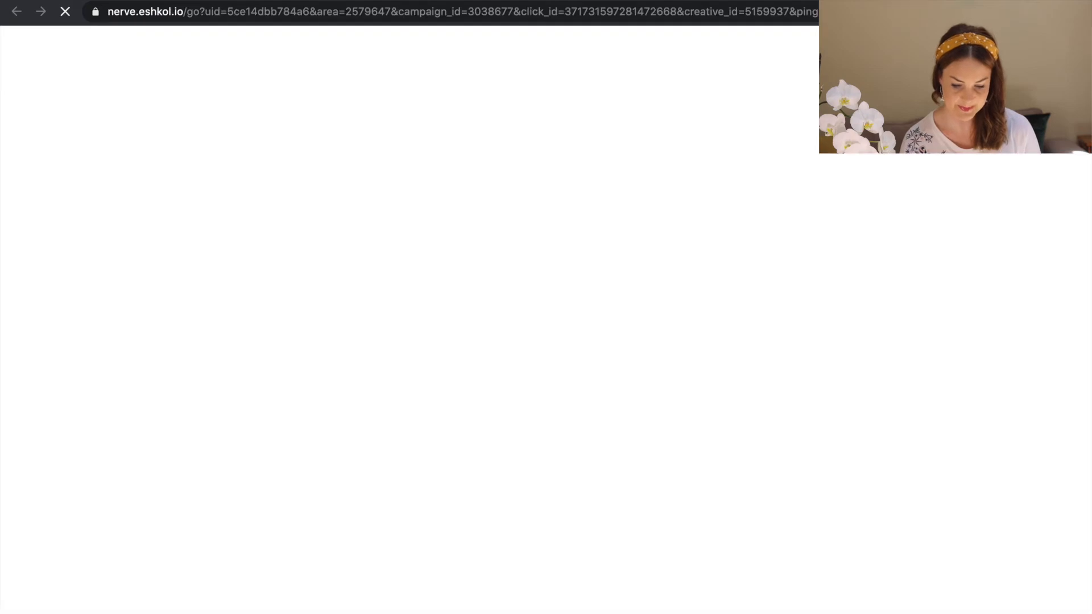
{"action": "key", "text": "super+w"}
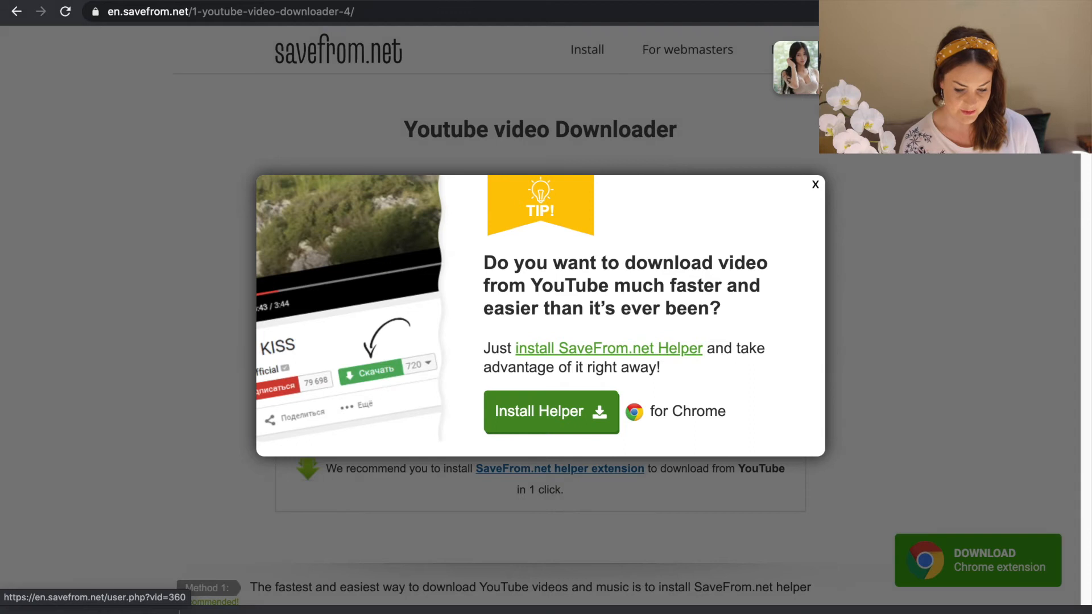
{"action": "key", "text": "super+w"}
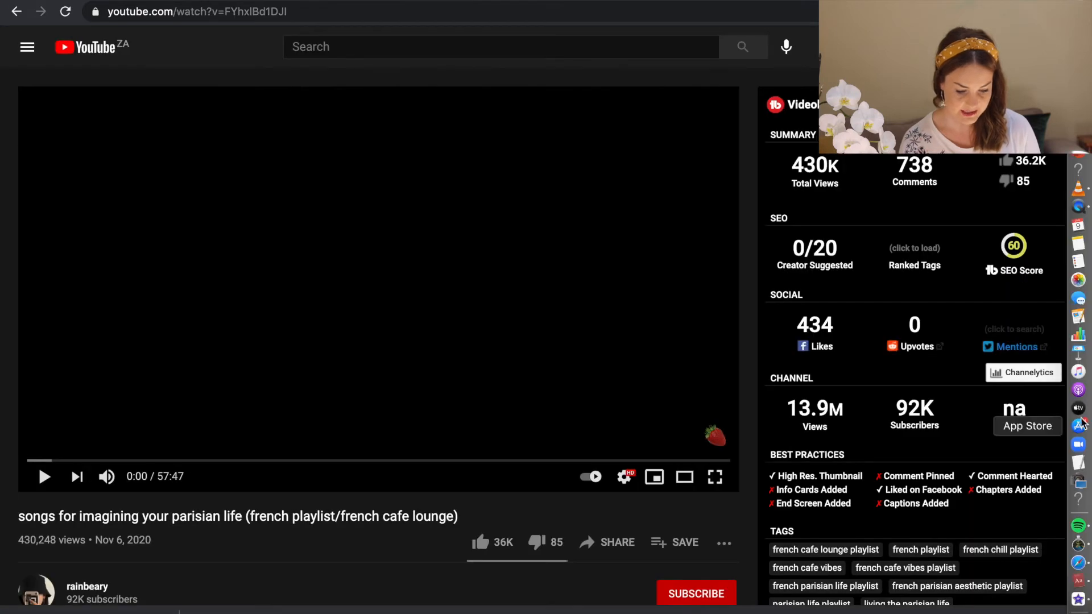
Step: Return to iMovie and place the green screen subscribe MP4 from the Downloads folder above the timeline clip at 03:36
{"action": "left_click", "coordinate": [1079, 599]}
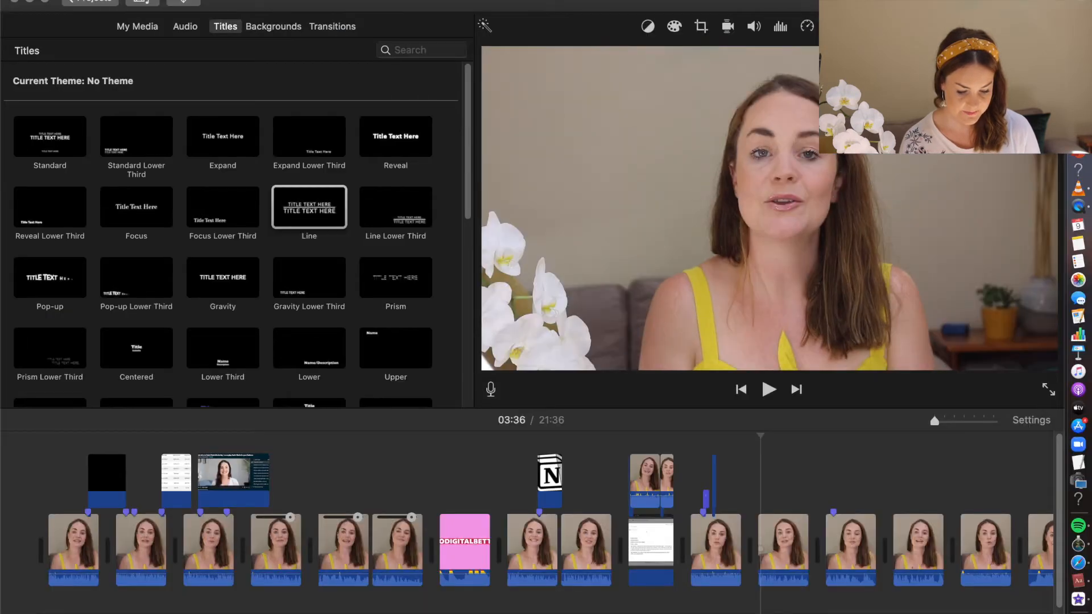
{"action": "left_click", "coordinate": [1078, 6]}
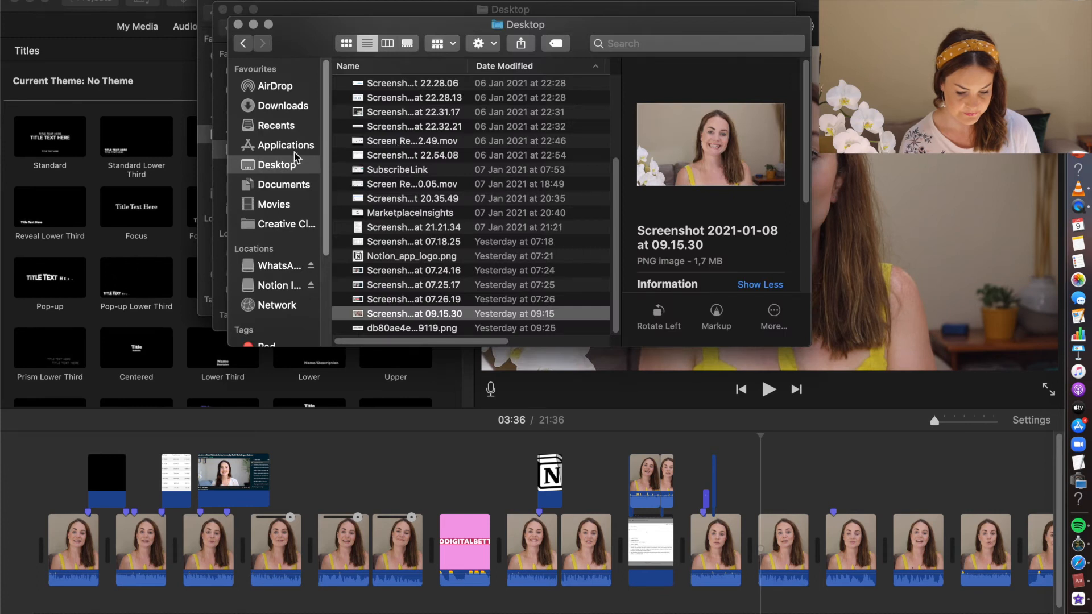
{"action": "left_click", "coordinate": [284, 107]}
{"action": "scroll", "coordinate": [394, 80], "scroll_direction": "down", "scroll_amount": 5}
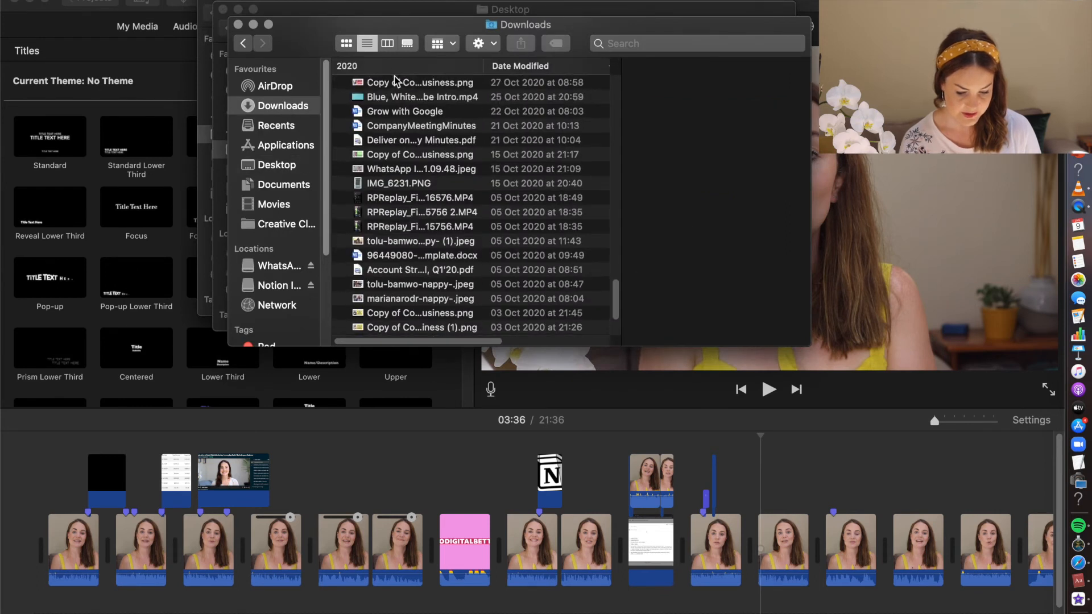
{"action": "scroll", "coordinate": [395, 79], "scroll_direction": "up", "scroll_amount": 15}
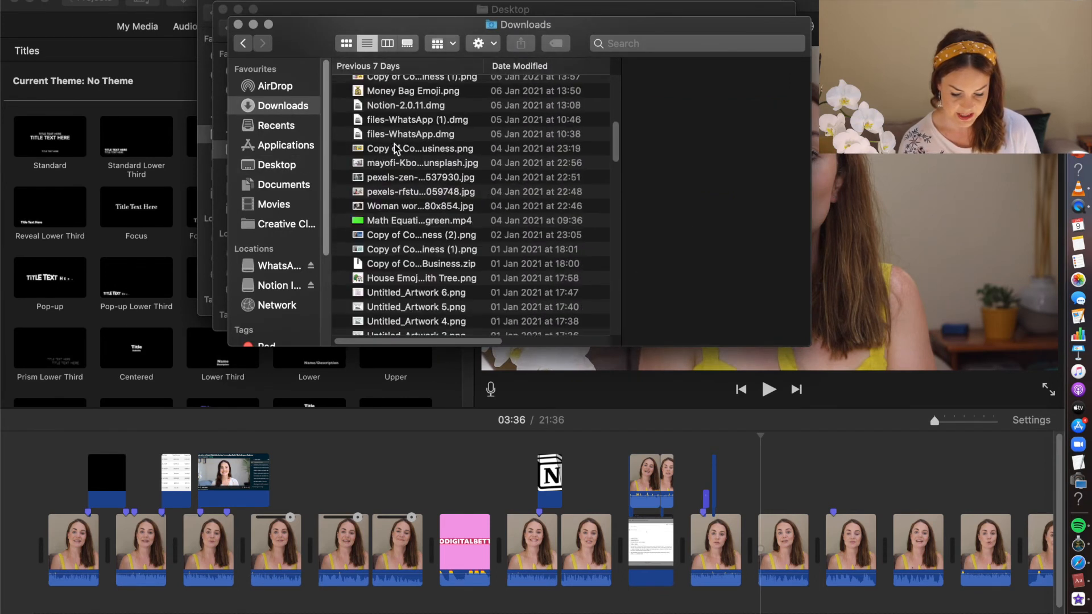
{"action": "left_click_drag", "start_coordinate": [481, 90], "coordinate": [758, 490]}
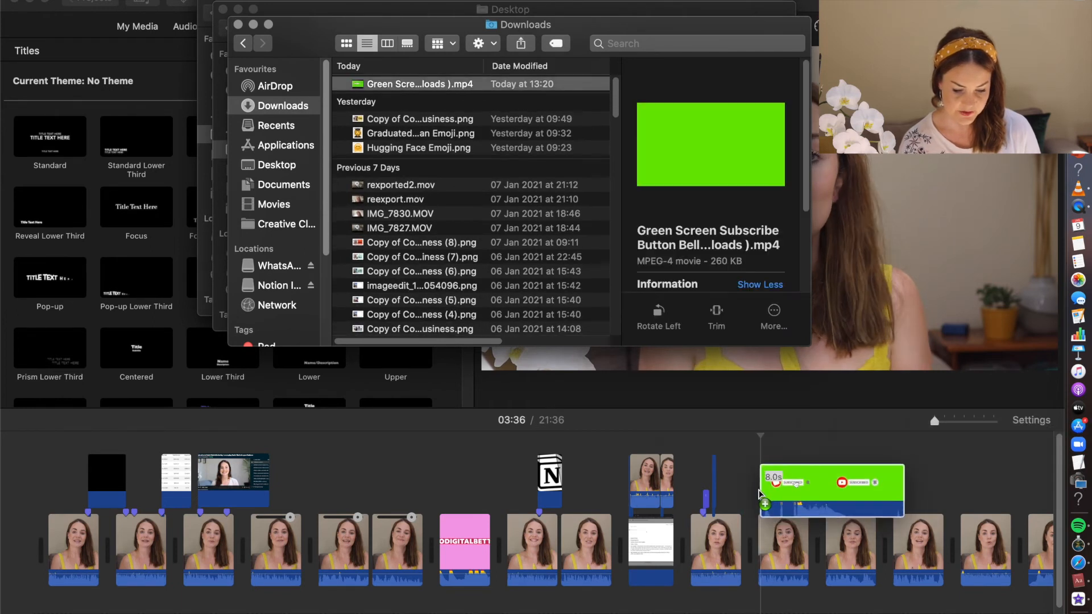
Step: Set the subscribe clip's video overlay to Green/Blue Screen, and delete the clip from the timeline
{"action": "left_click", "coordinate": [774, 481]}
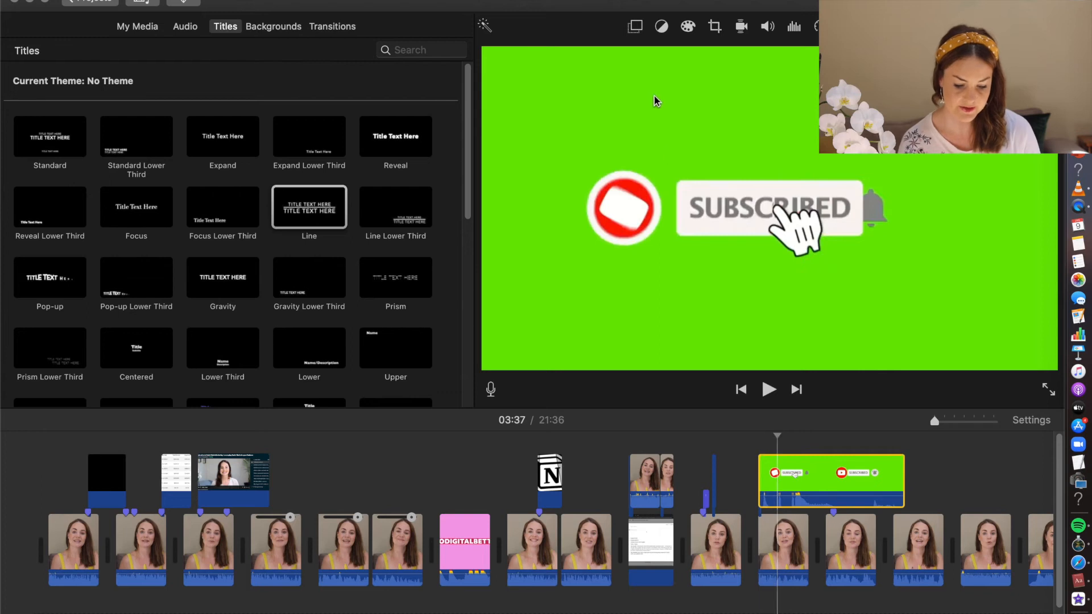
{"action": "left_click", "coordinate": [636, 29]}
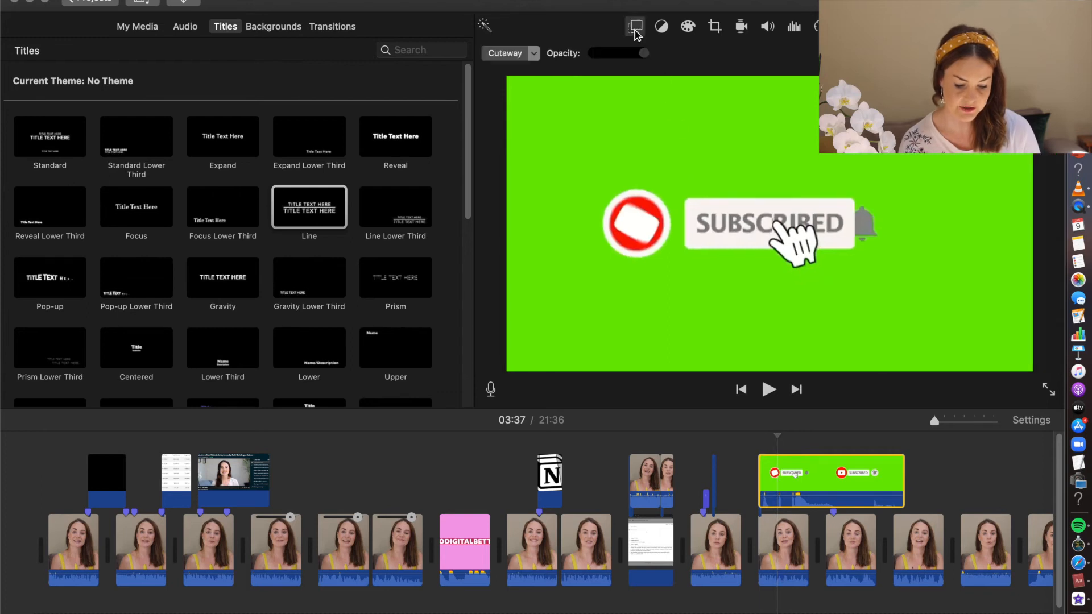
{"action": "left_click", "coordinate": [528, 54]}
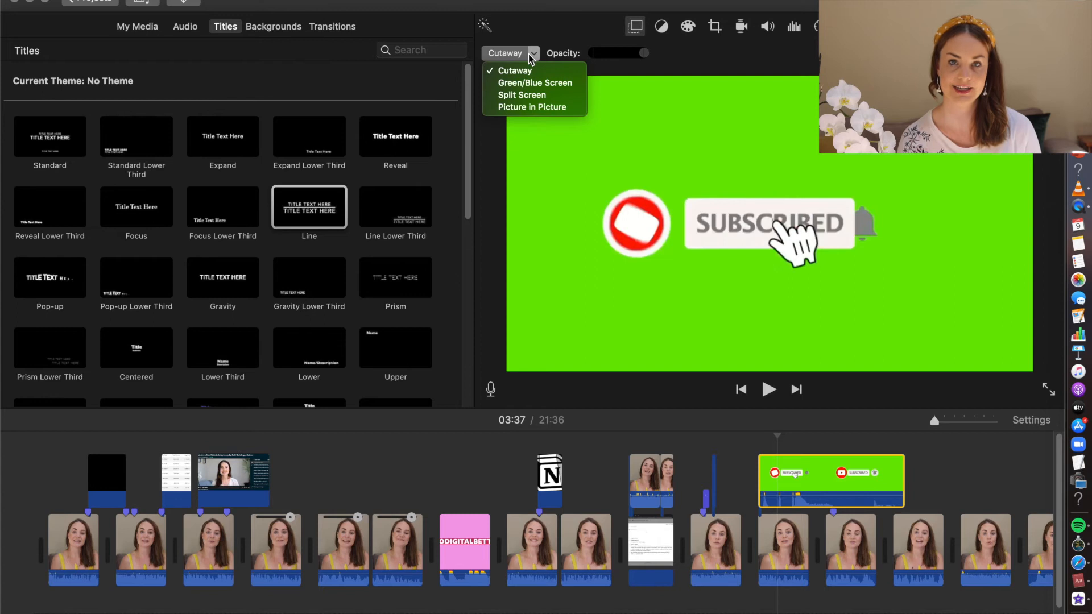
{"action": "left_click", "coordinate": [542, 86]}
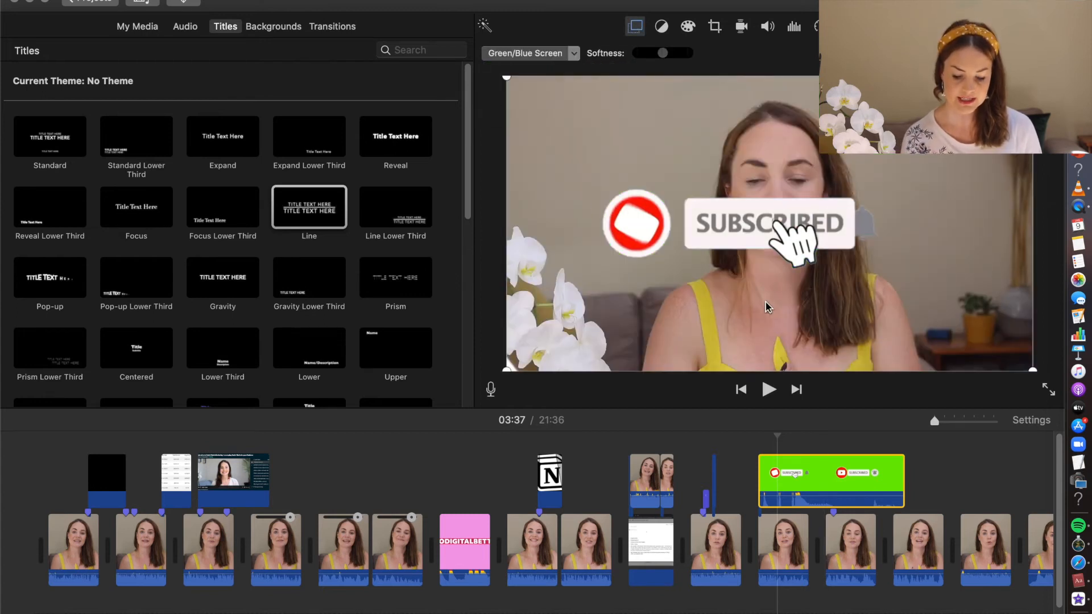
{"action": "left_click", "coordinate": [814, 470]}
{"action": "key", "text": "Delete"}
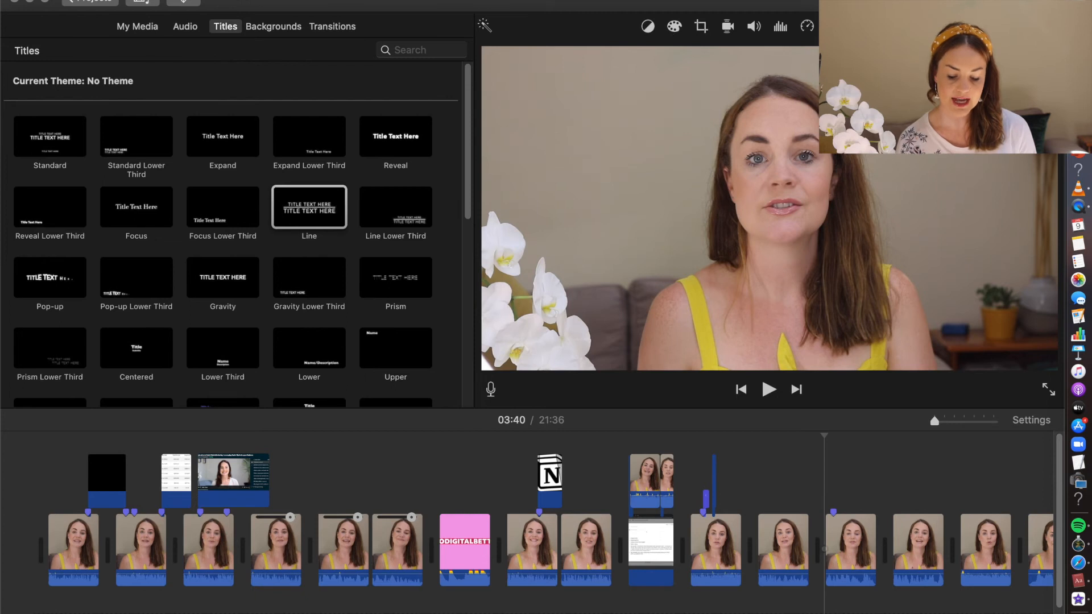
Step: Apply the Auto color balance to the timeline clip at 03:40
{"action": "left_click", "coordinate": [648, 28]}
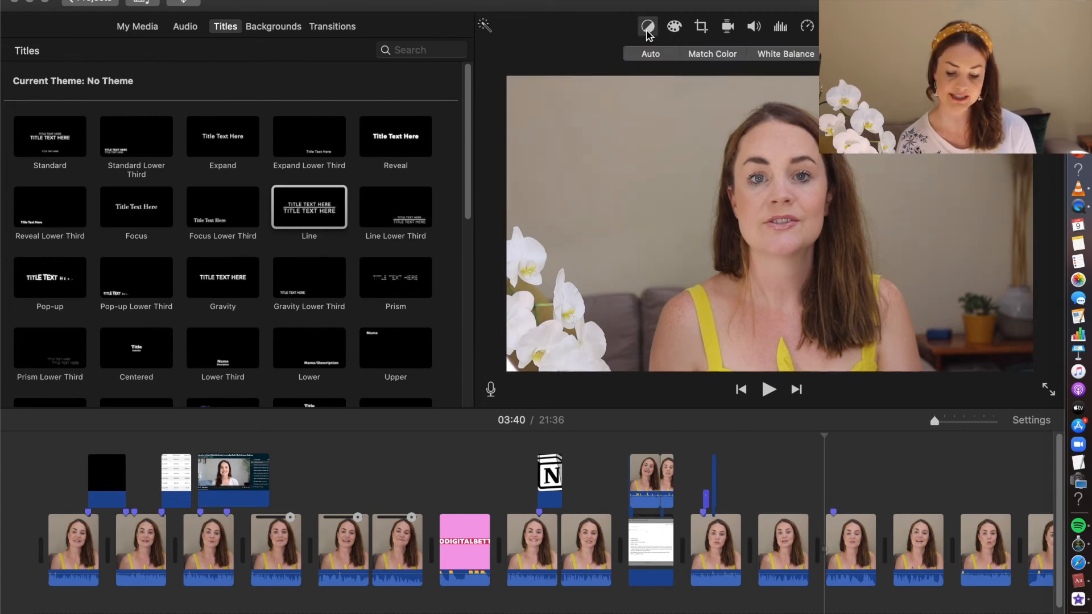
{"action": "left_click", "coordinate": [650, 56]}
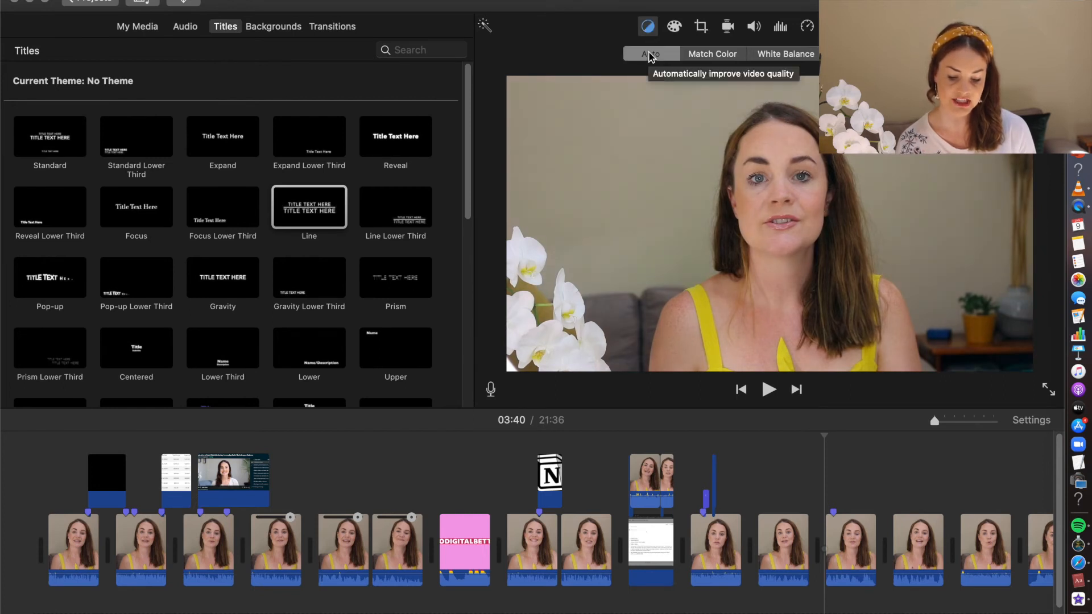
Step: Try out the Match Color, White Balance and Skin Tone Balance corrections on the clip at 03:40
{"action": "left_click", "coordinate": [702, 57]}
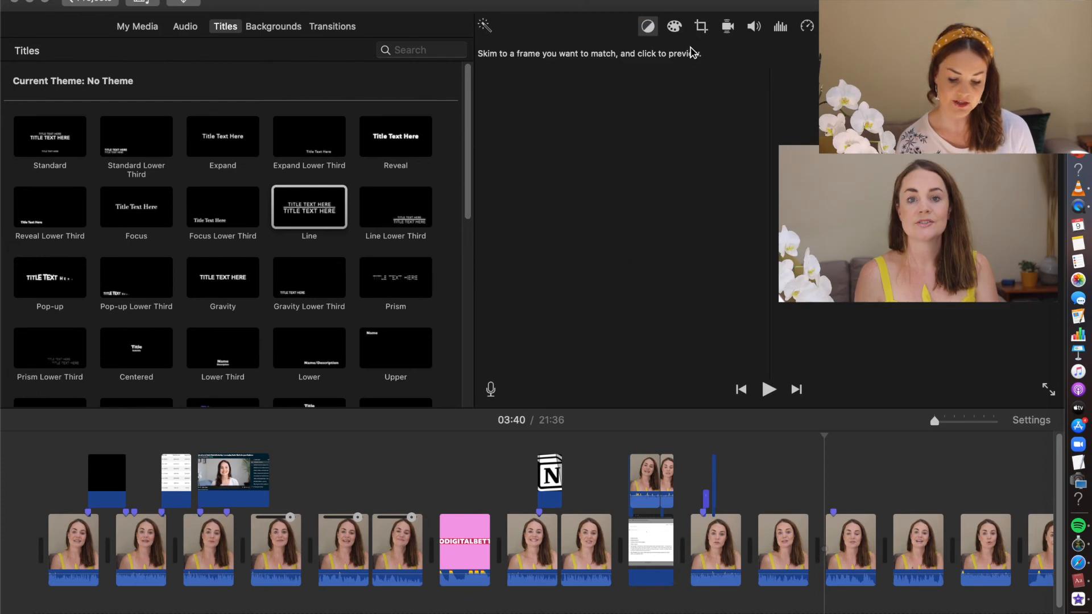
{"action": "left_click", "coordinate": [648, 26]}
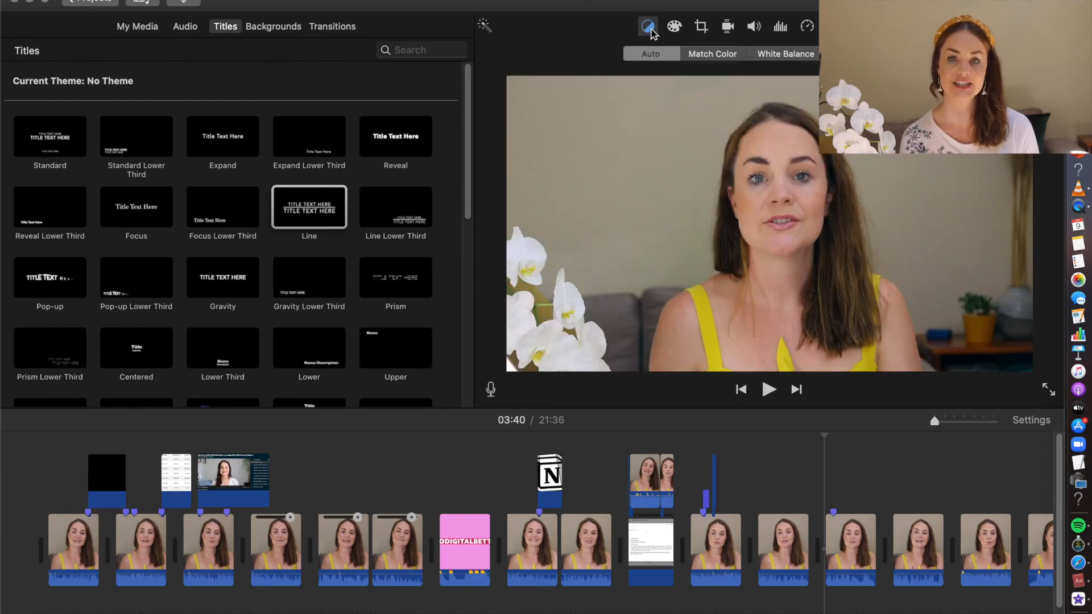
{"action": "left_click", "coordinate": [800, 59]}
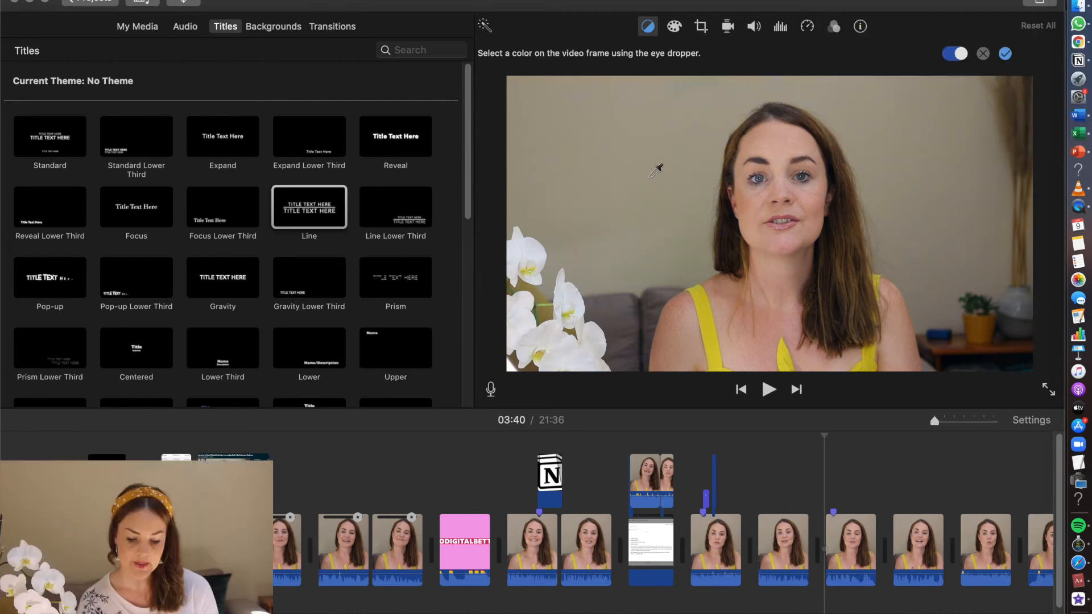
{"action": "left_click", "coordinate": [649, 28]}
{"action": "left_click", "coordinate": [866, 55]}
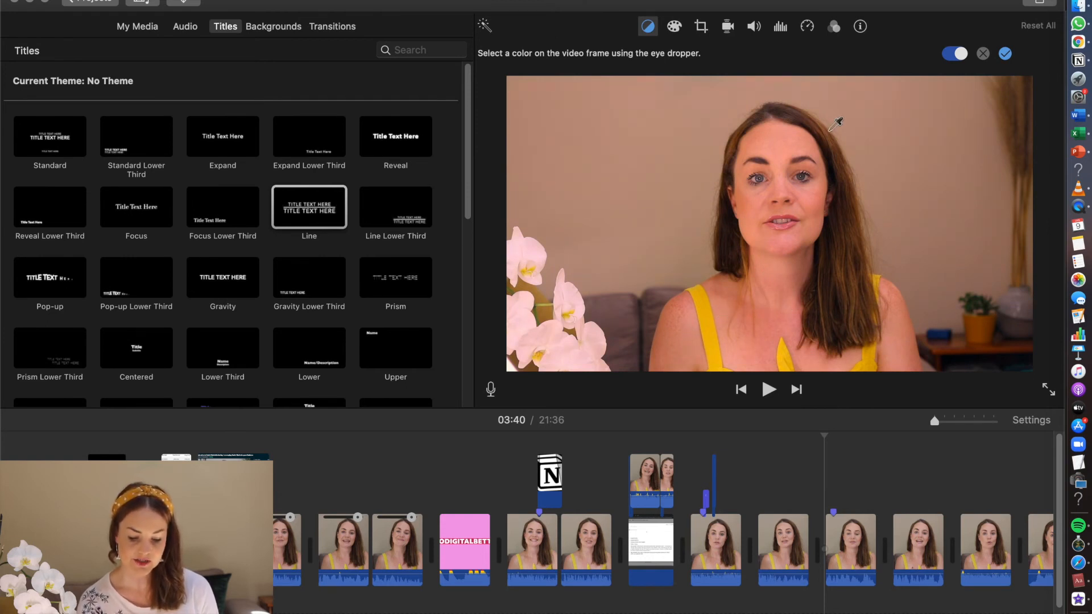
{"action": "left_click", "coordinate": [648, 25]}
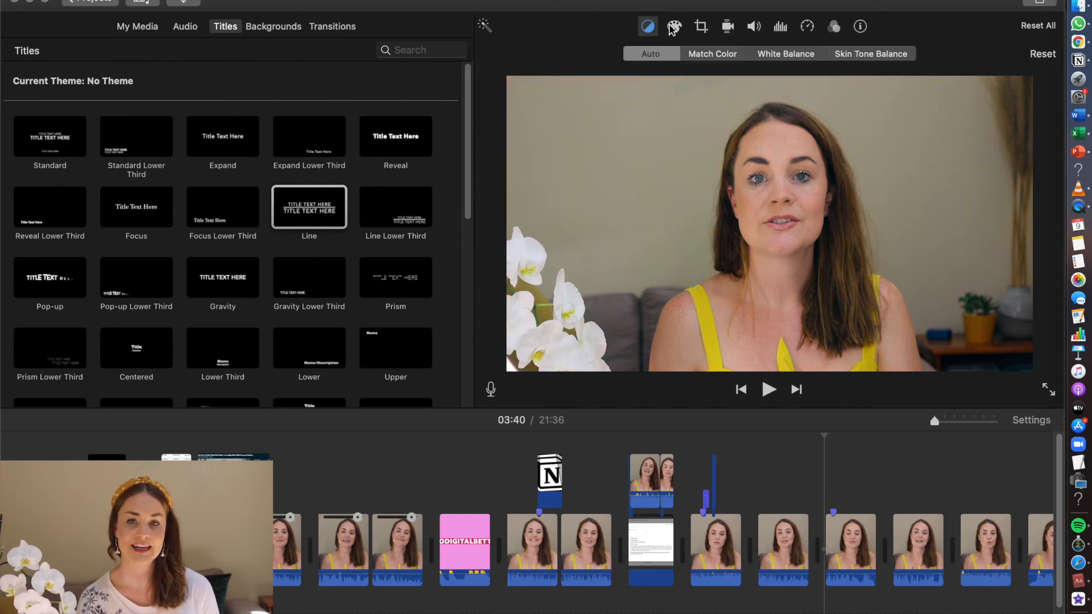
Step: Try out the color temperature, saturation, highlights and contrast adjustments on the clip at 03:40
{"action": "left_click", "coordinate": [672, 29]}
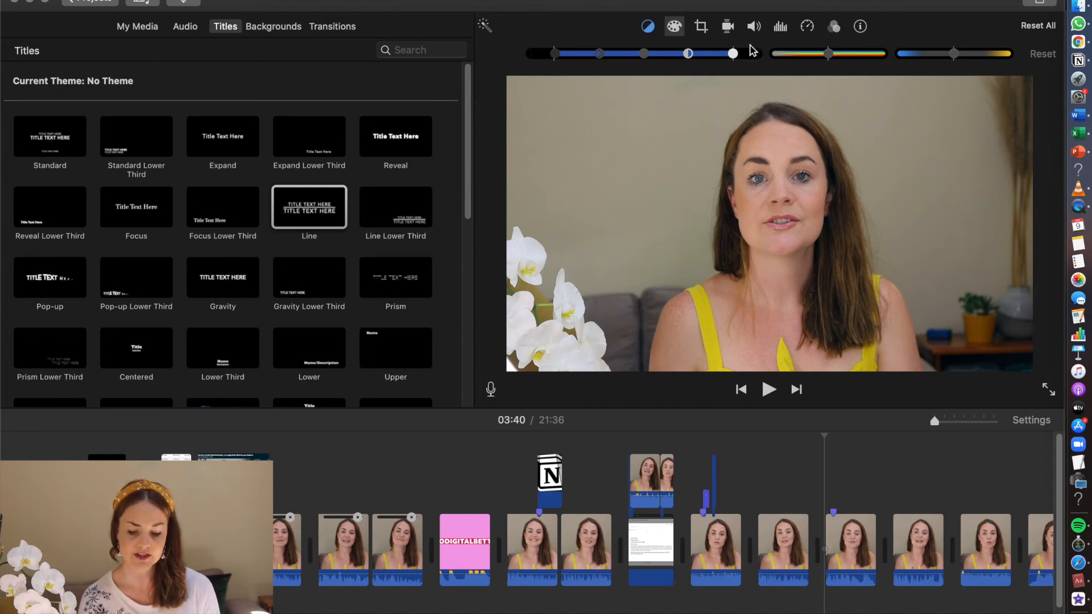
{"action": "left_click_drag", "start_coordinate": [954, 54], "coordinate": [976, 55]}
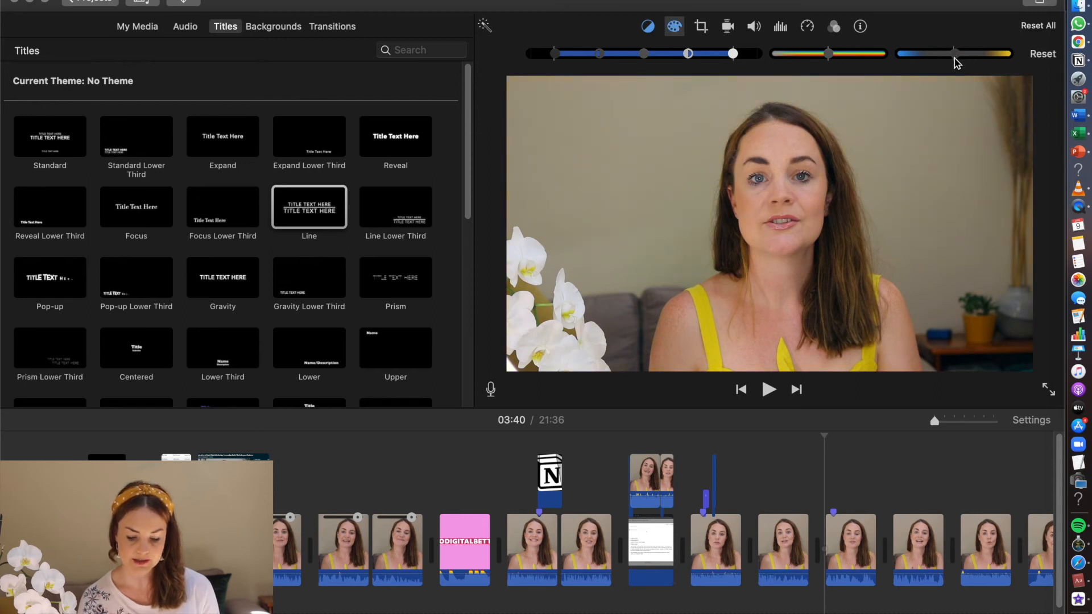
{"action": "mouse_move", "coordinate": [829, 53]}
{"action": "left_mouse_down"}
{"action": "mouse_move", "coordinate": [853, 54]}
{"action": "mouse_move", "coordinate": [805, 54]}
{"action": "mouse_move", "coordinate": [829, 55]}
{"action": "left_mouse_up"}
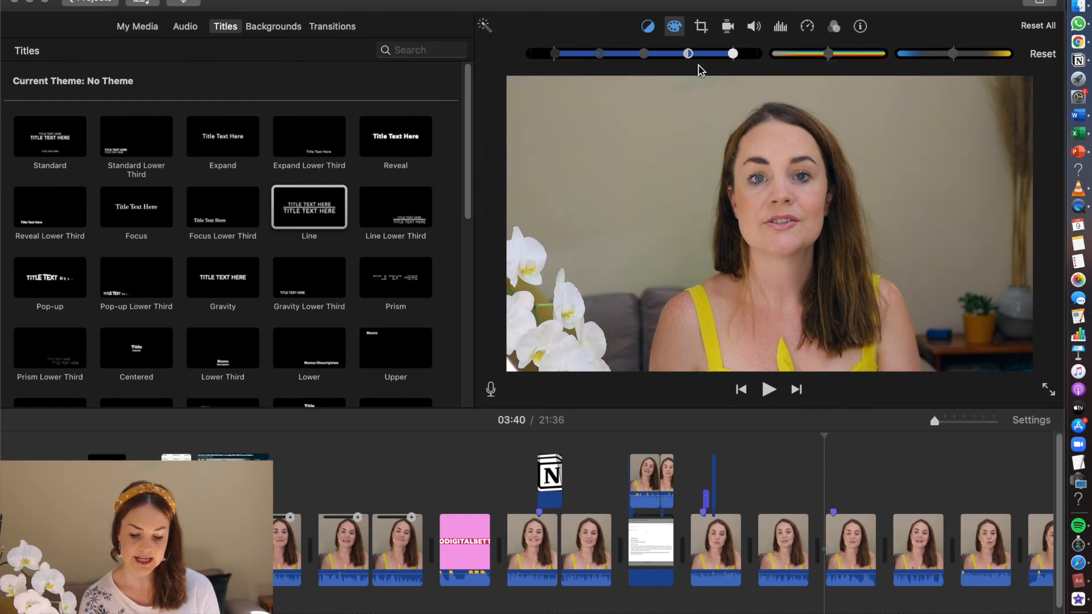
{"action": "left_click_drag", "start_coordinate": [732, 53], "coordinate": [718, 54]}
{"action": "left_click_drag", "start_coordinate": [688, 54], "coordinate": [738, 55]}
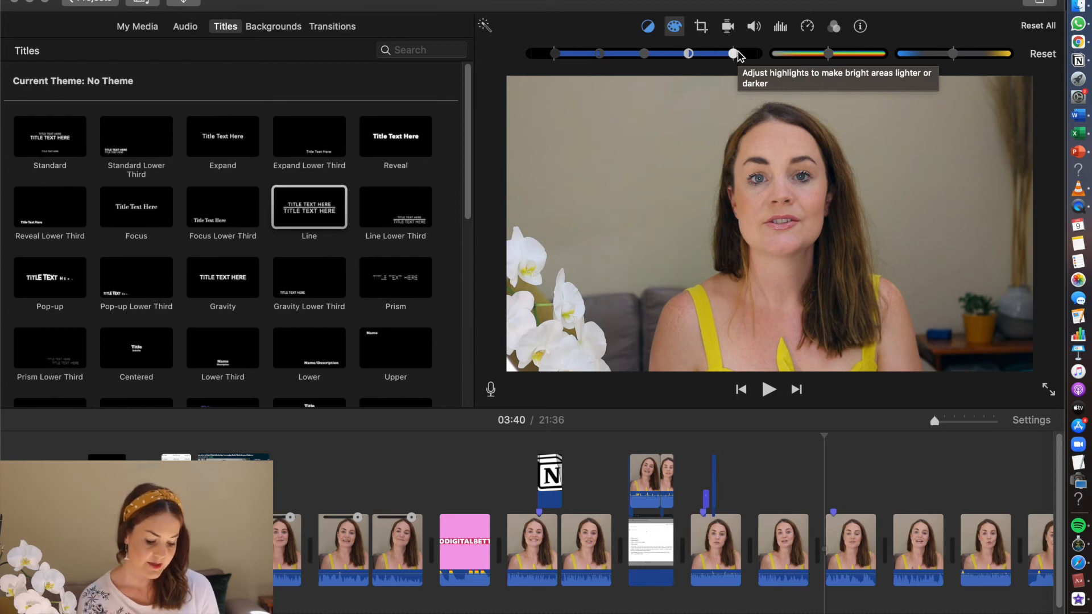
Step: Turn on Stabilize Shaky Video at 33% for the clip at 03:40, and try Fix Rolling Shutter at Medium
{"action": "left_click", "coordinate": [701, 26]}
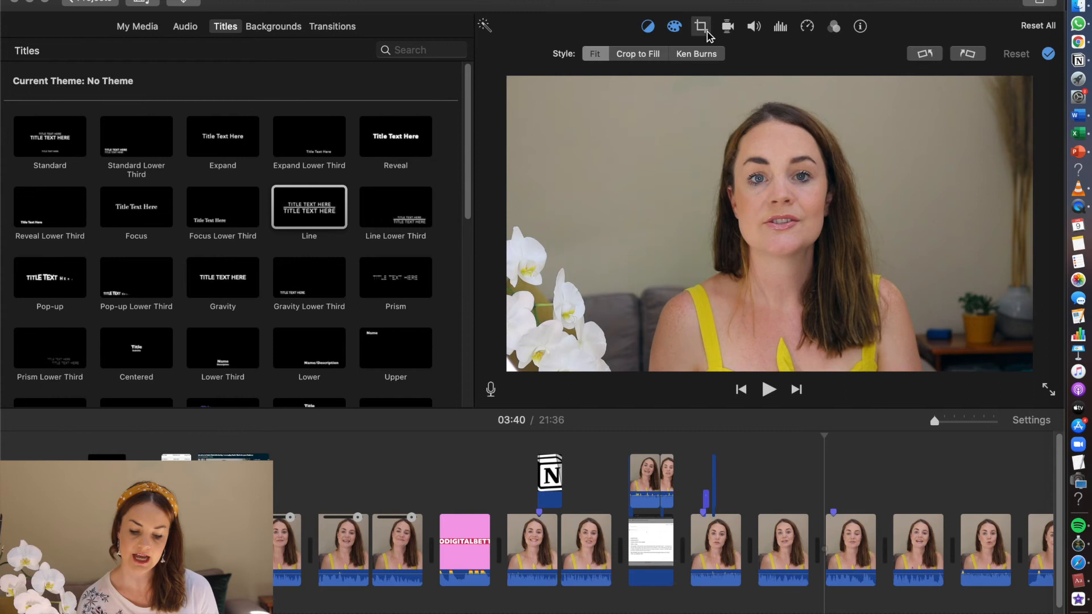
{"action": "left_click", "coordinate": [725, 29]}
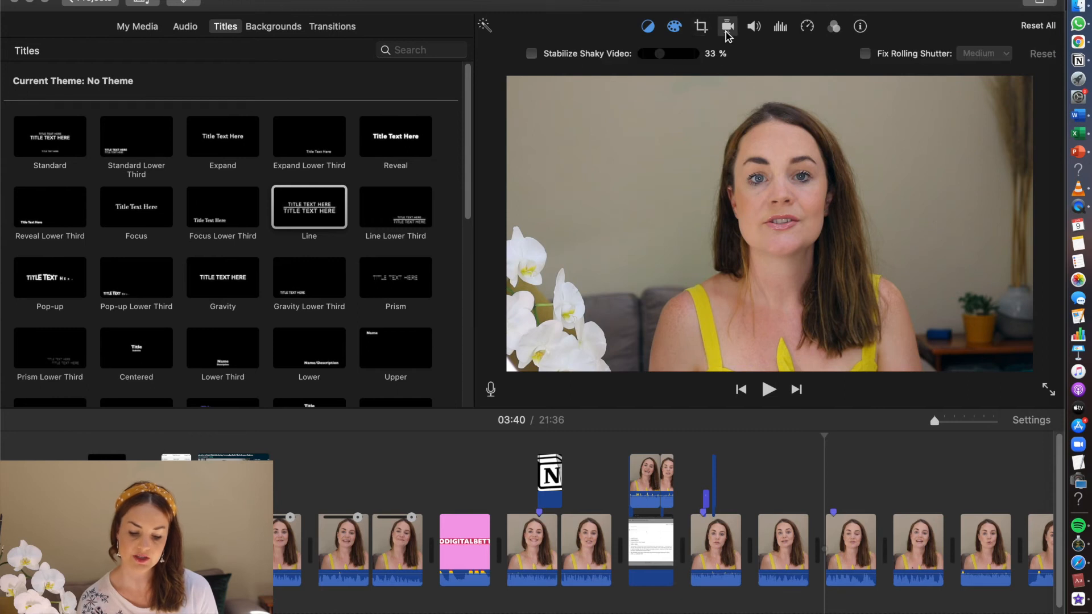
{"action": "left_click", "coordinate": [531, 54]}
{"action": "left_click", "coordinate": [865, 54]}
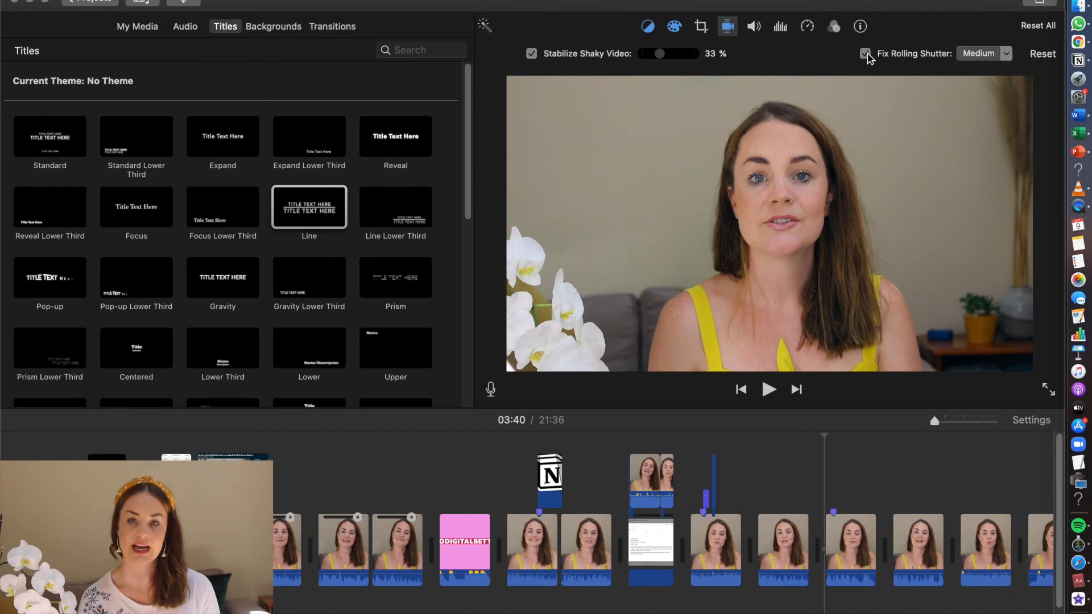
{"action": "left_click", "coordinate": [865, 54]}
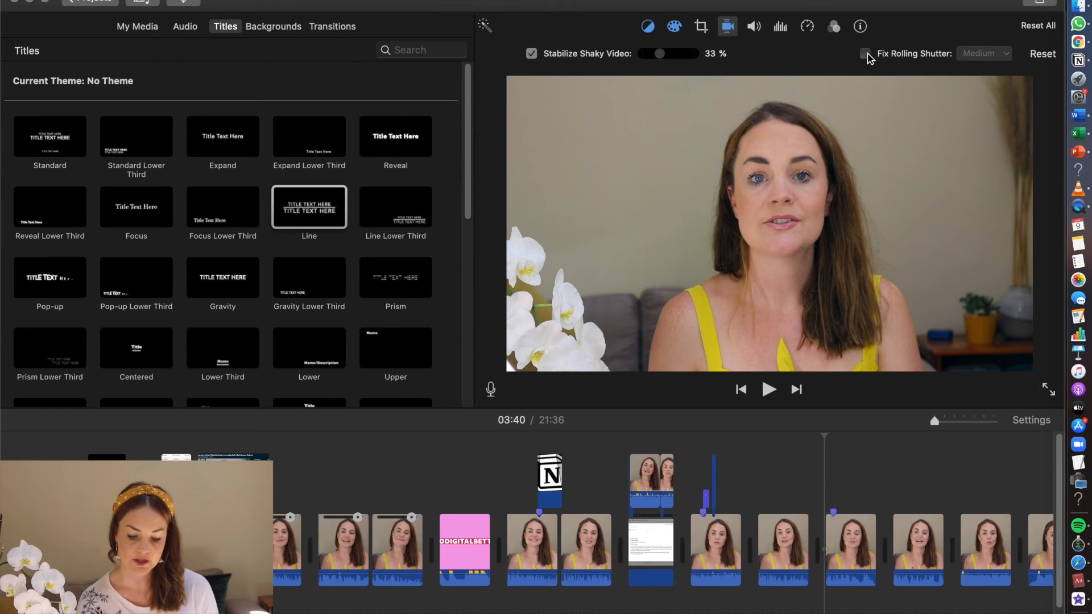
Step: Examine the volume, background noise reduction and speed settings for the clip at 03:40, and the pink title clip's volume line
{"action": "left_click", "coordinate": [753, 27]}
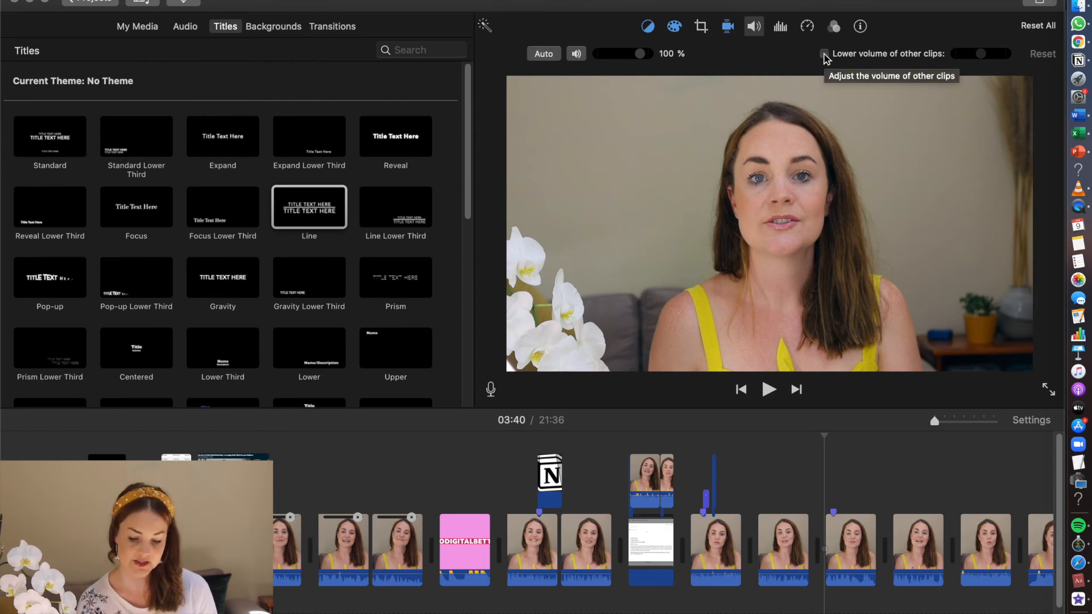
{"action": "left_click", "coordinate": [781, 32]}
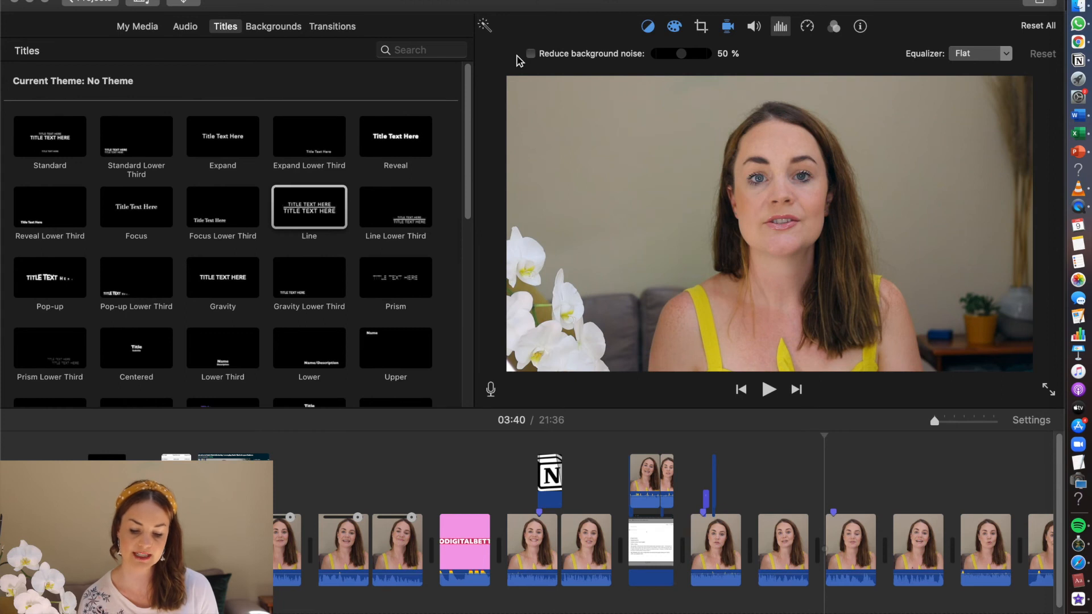
{"action": "left_click", "coordinate": [808, 27]}
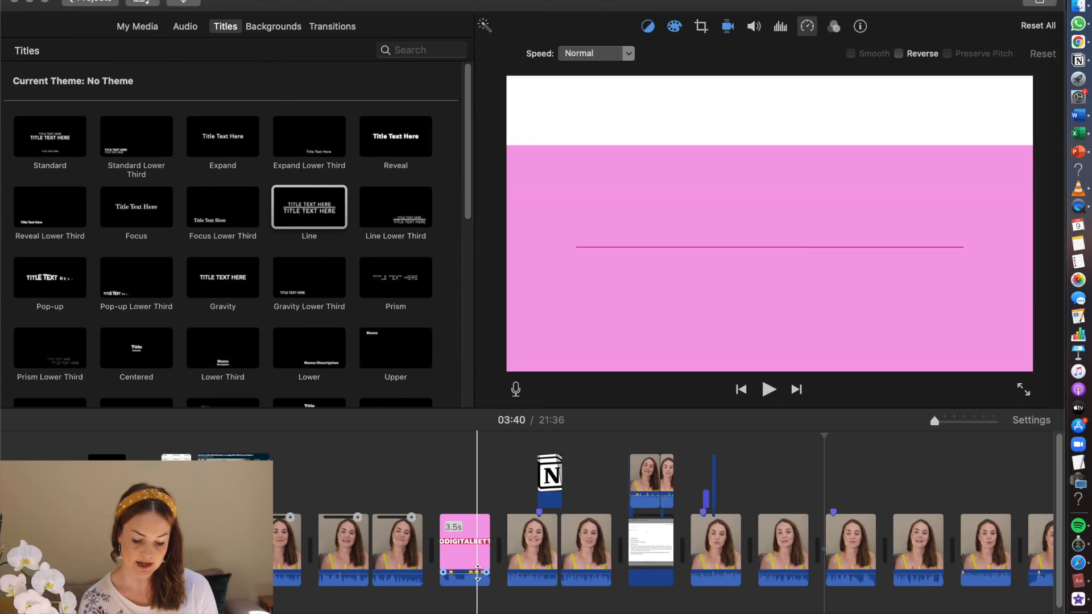
{"action": "mouse_move", "coordinate": [463, 572]}
{"action": "left_mouse_down"}
{"action": "mouse_move", "coordinate": [463, 581]}
{"action": "mouse_move", "coordinate": [463, 571]}
{"action": "left_mouse_up"}
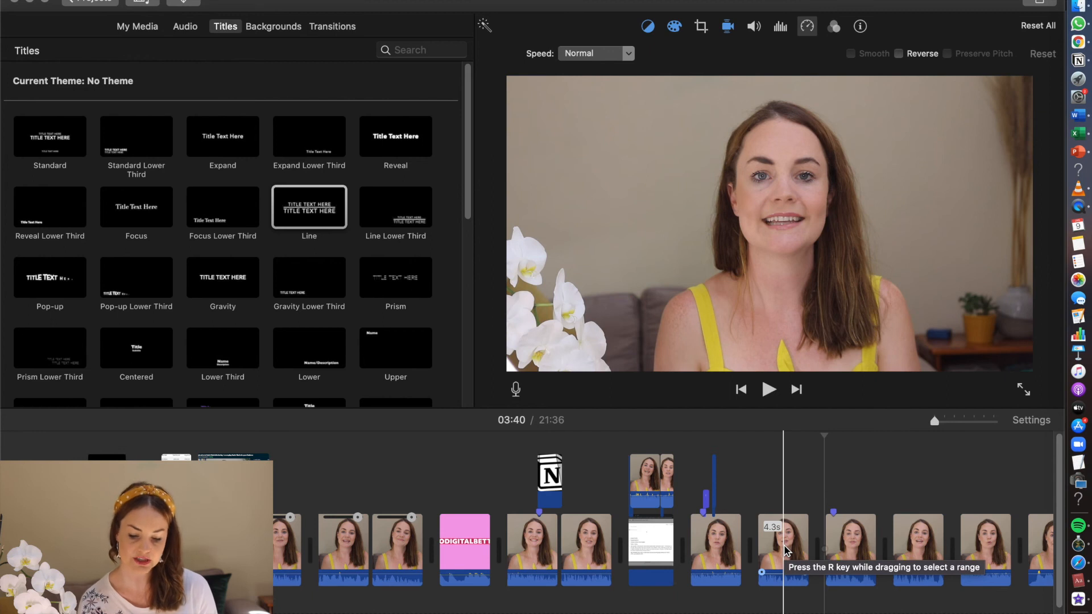
Step: Duplicate the 4.3 s timeline clip right after the original, and undo the duplication
{"action": "left_click_drag", "start_coordinate": [780, 549], "coordinate": [817, 540]}
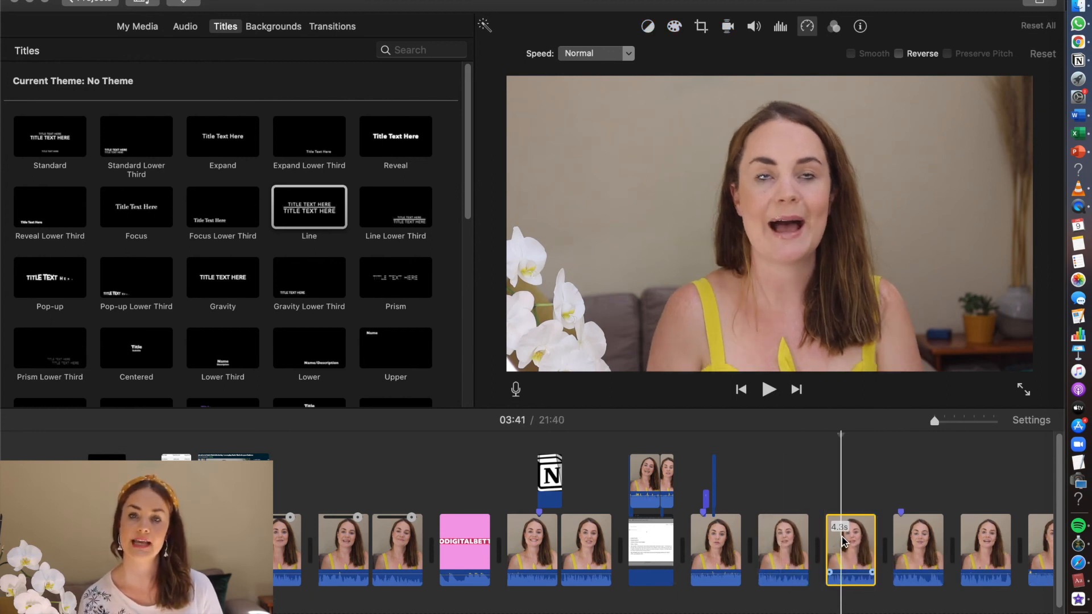
{"action": "key", "text": "super+z"}
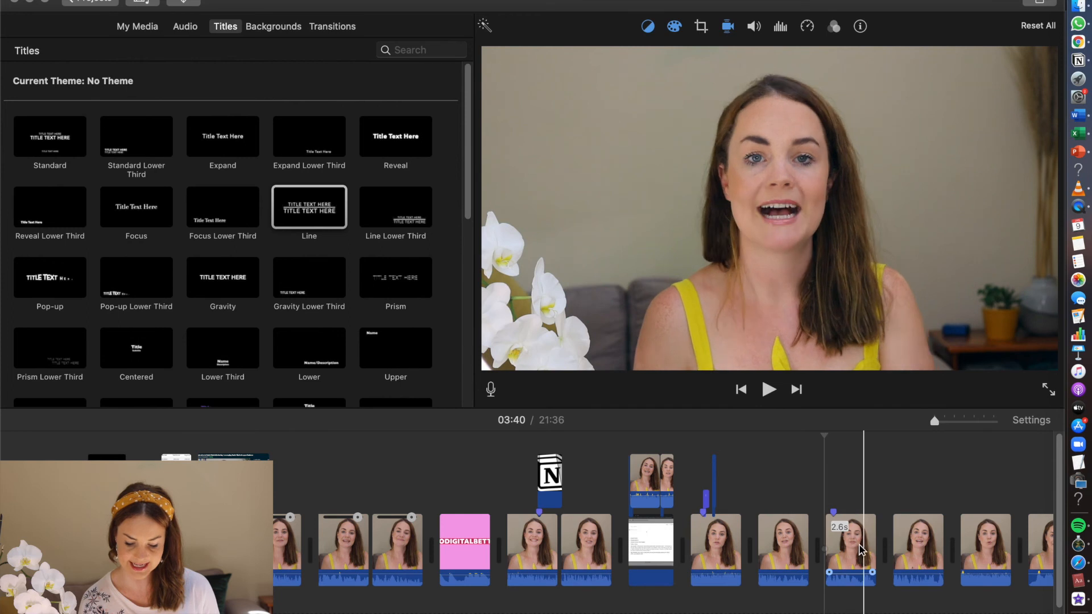
Step: Select the 39.1 s timeline clip at 04:16 and look through the editing commands available for it
{"action": "left_click", "coordinate": [907, 547]}
{"action": "left_click_drag", "start_coordinate": [907, 547], "coordinate": [947, 550]}
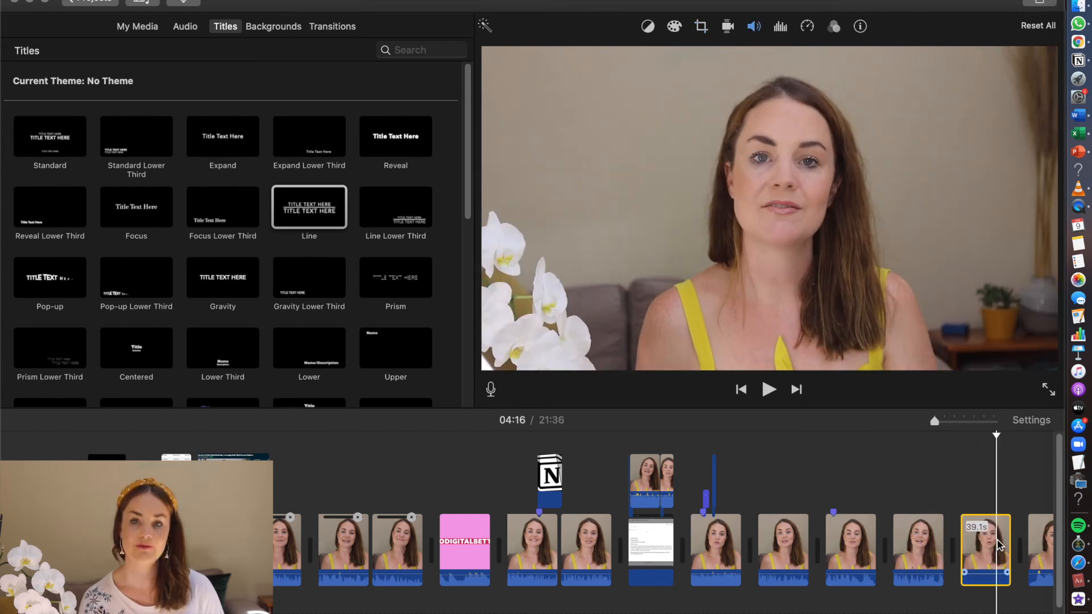
{"action": "left_click", "coordinate": [121, 0]}
{"action": "left_click", "coordinate": [132, 0]}
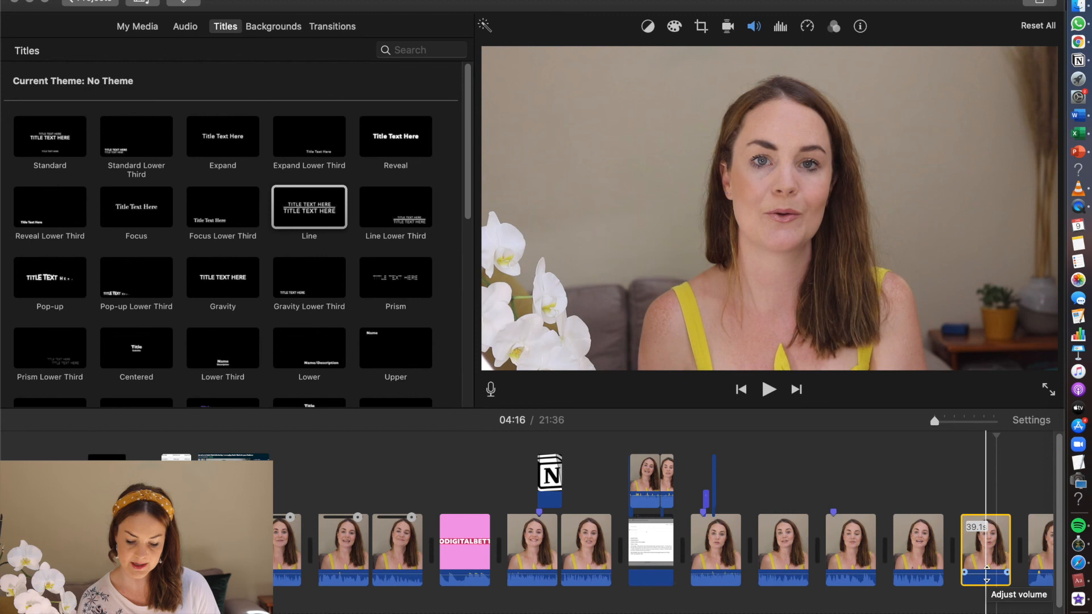
Step: Detach the audio from the timeline clip at 03:44
{"action": "left_click", "coordinate": [907, 546]}
{"action": "right_click", "coordinate": [907, 546]}
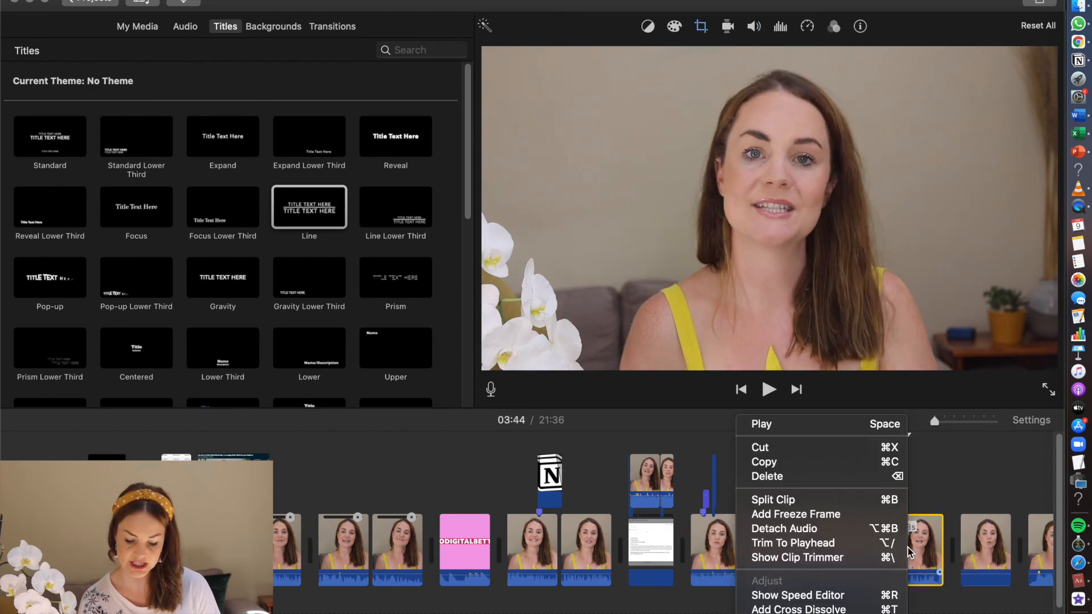
{"action": "left_click", "coordinate": [861, 540]}
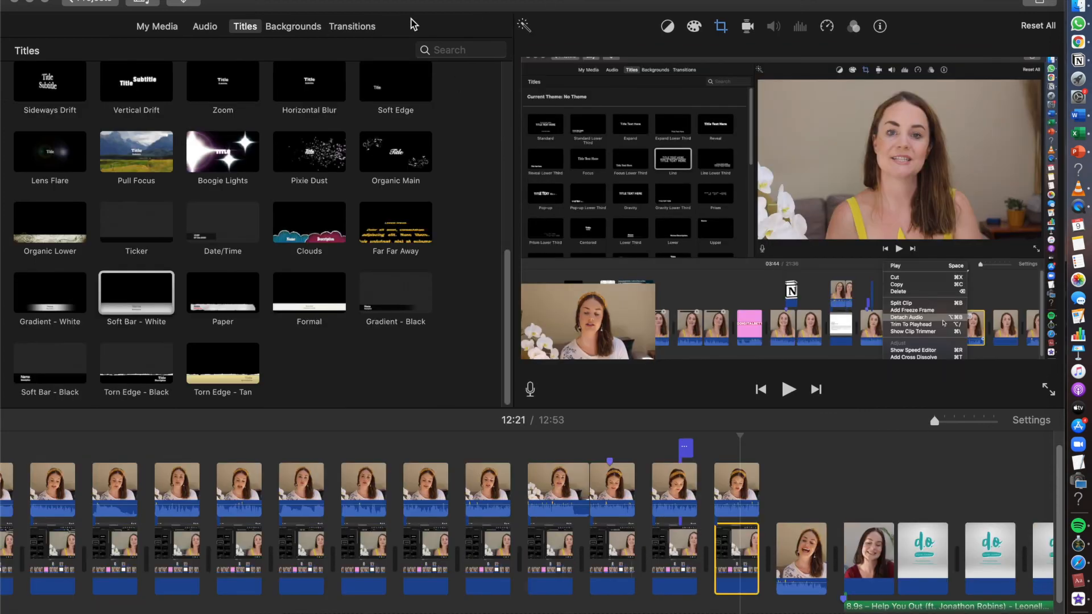
Step: Add a Slide Right transition between the last screen recording clip and the 17.6 s clip, and delete it again
{"action": "left_click", "coordinate": [366, 31]}
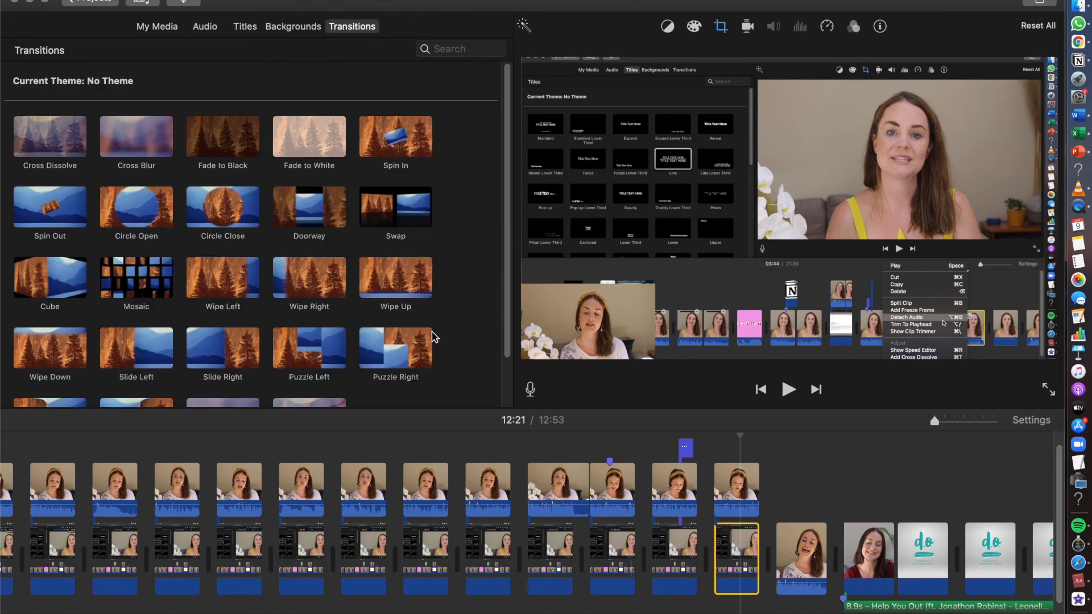
{"action": "scroll", "coordinate": [404, 302], "scroll_direction": "down", "scroll_amount": 3}
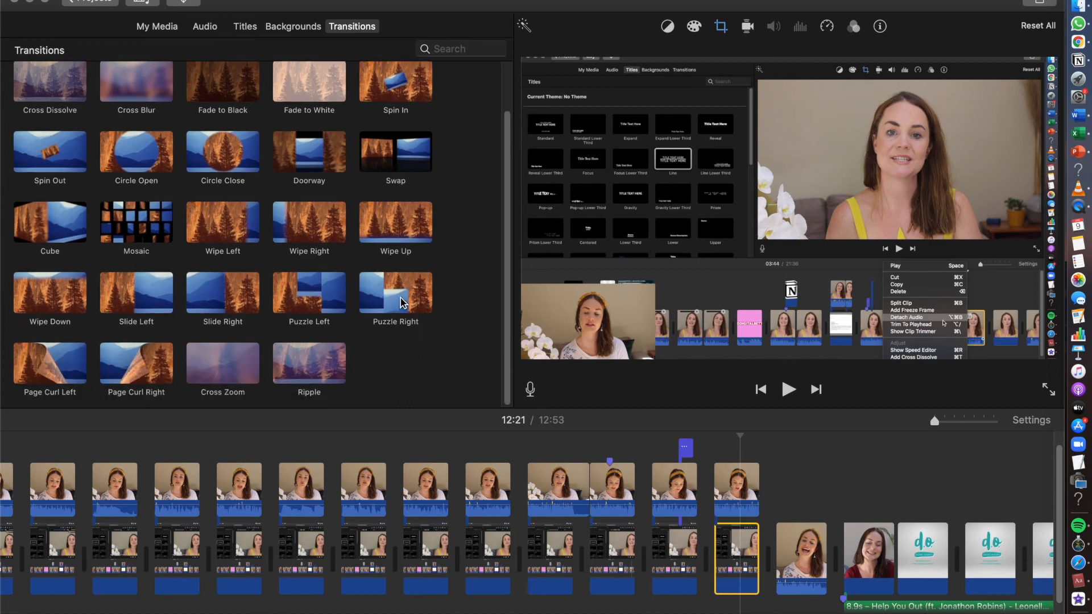
{"action": "left_click", "coordinate": [226, 301]}
{"action": "left_click_drag", "start_coordinate": [223, 292], "coordinate": [784, 532]}
{"action": "left_click", "coordinate": [774, 559]}
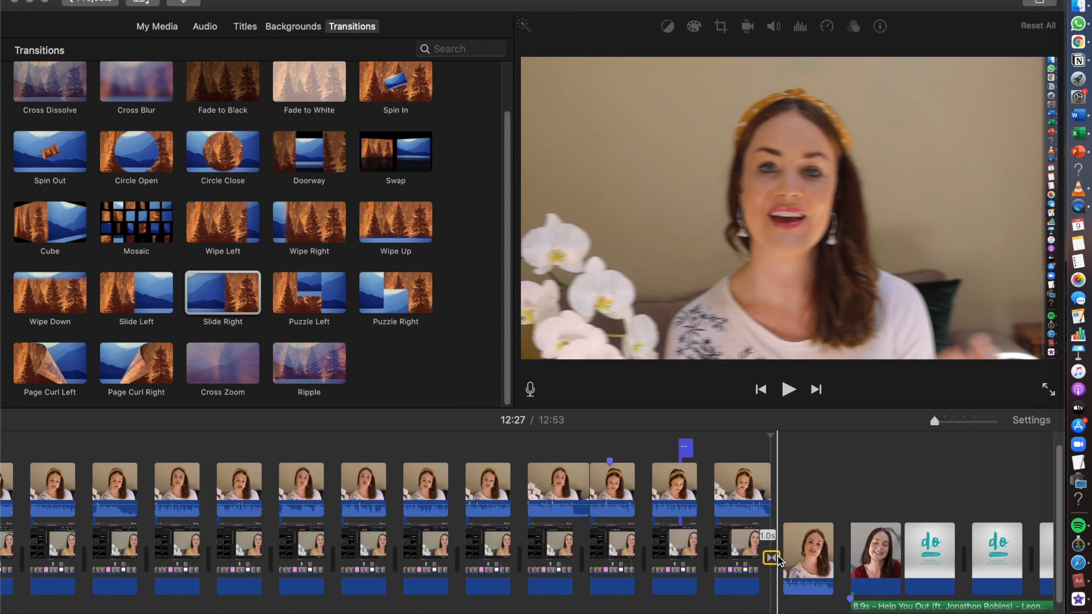
{"action": "key", "text": "Delete"}
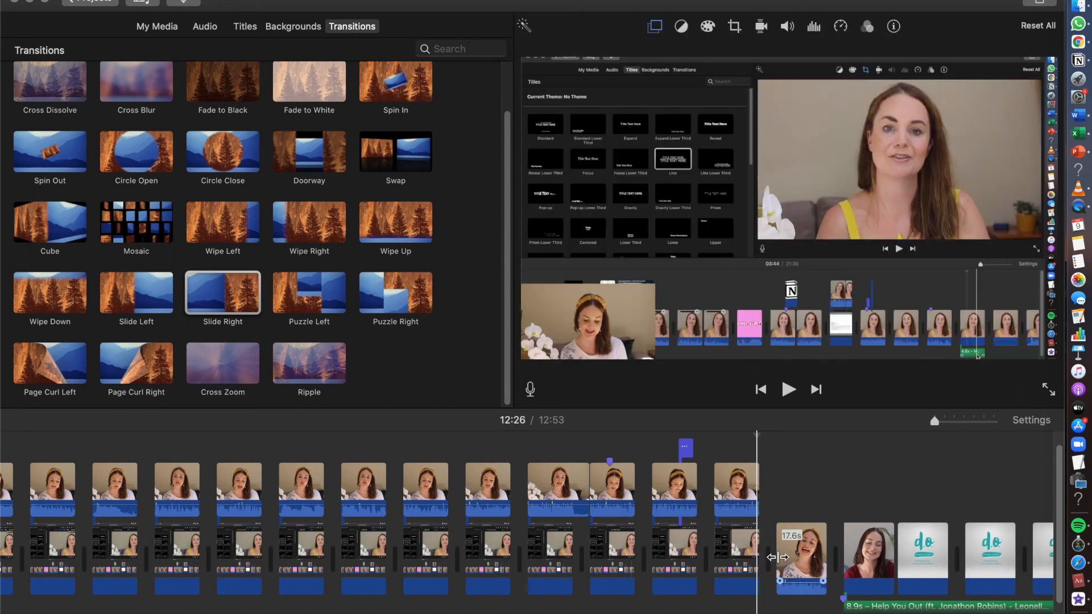
{"action": "left_click_drag", "start_coordinate": [794, 500], "coordinate": [922, 548]}
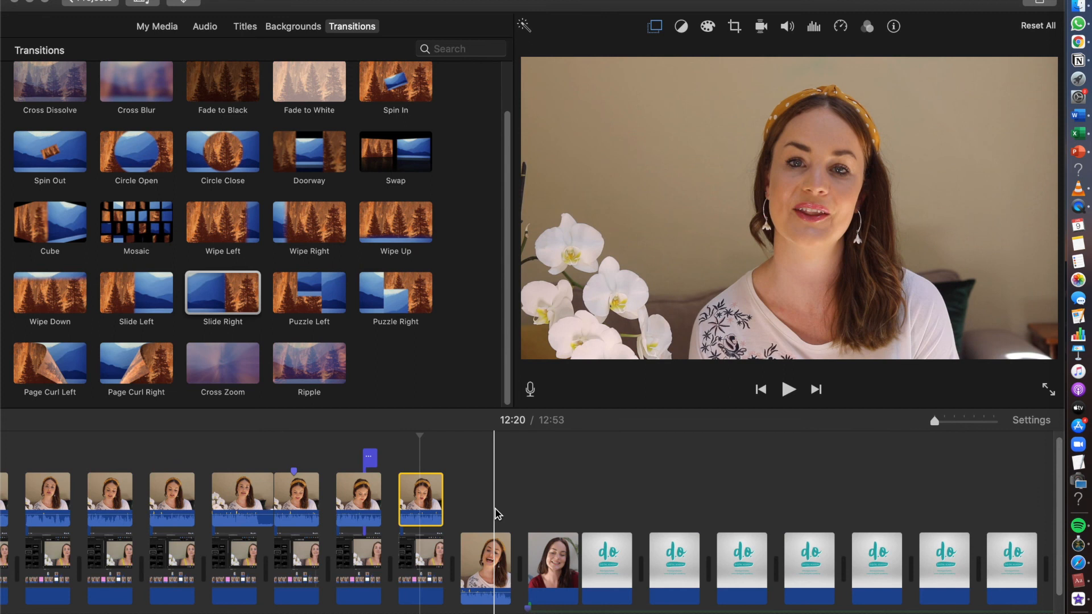
{"action": "left_click_drag", "start_coordinate": [484, 508], "coordinate": [525, 507]}
{"action": "left_click", "coordinate": [509, 493]}
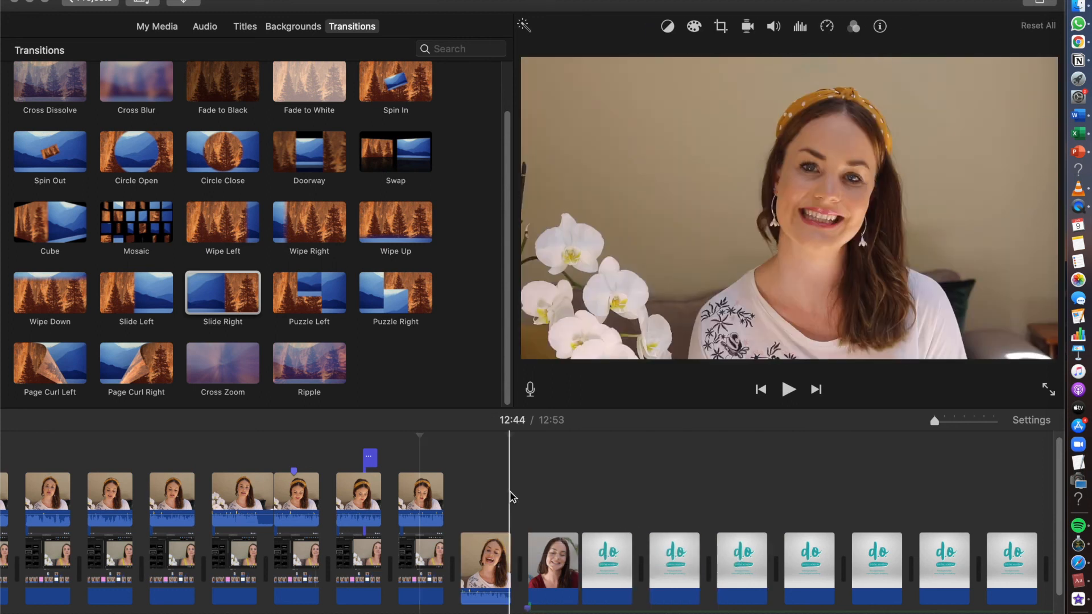
Step: Pick the overlay clip at 12:22 as the source, and show the Paste Adjustments options for the main-track clip at 12:32
{"action": "left_click", "coordinate": [428, 496]}
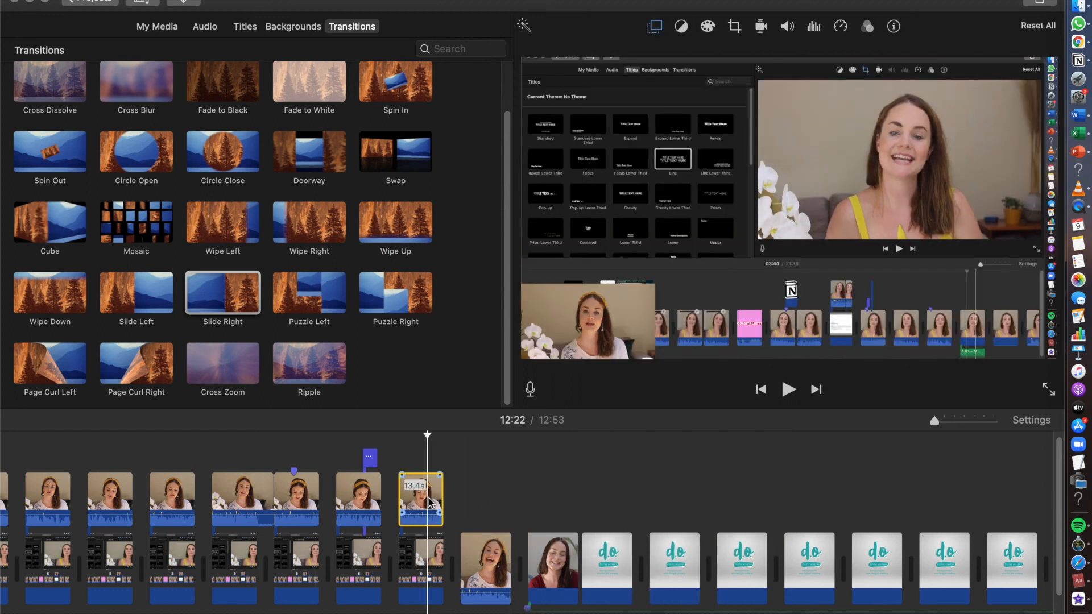
{"action": "left_click", "coordinate": [477, 514]}
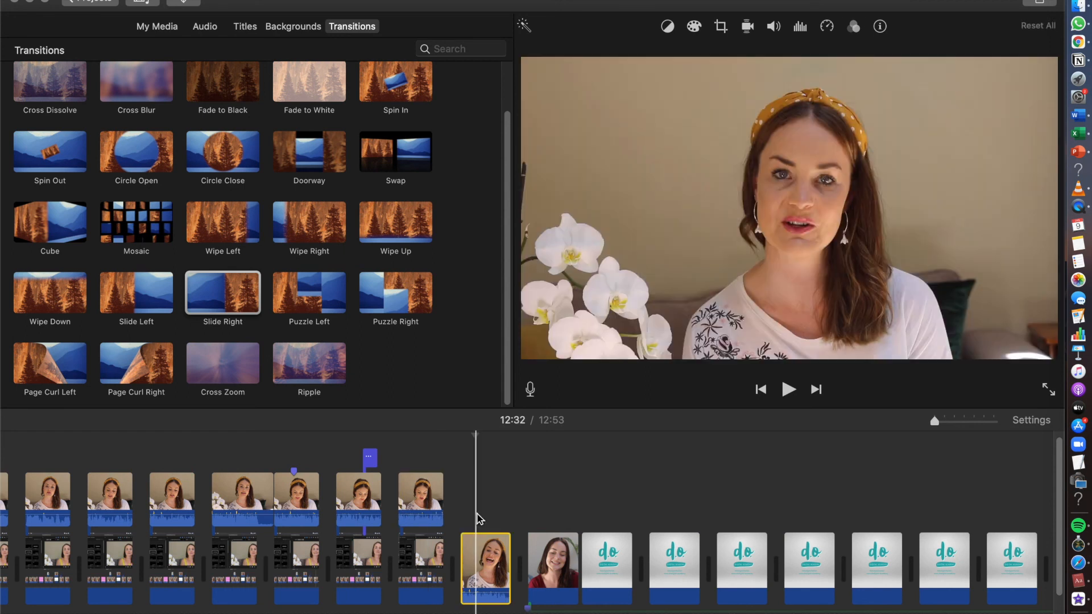
{"action": "left_click", "coordinate": [126, 0]}
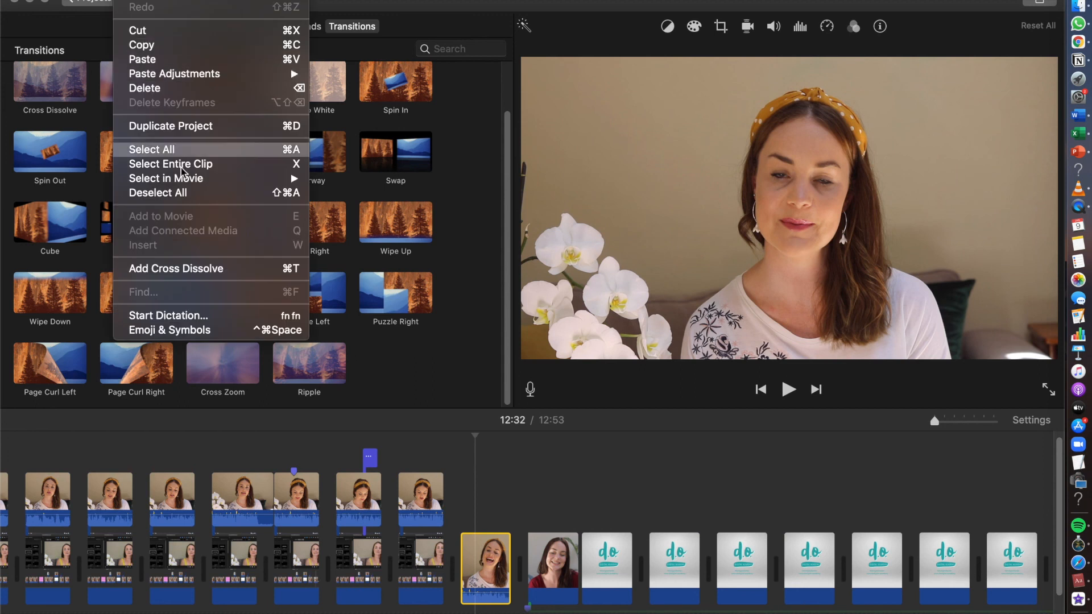
{"action": "mouse_move", "coordinate": [219, 75]}
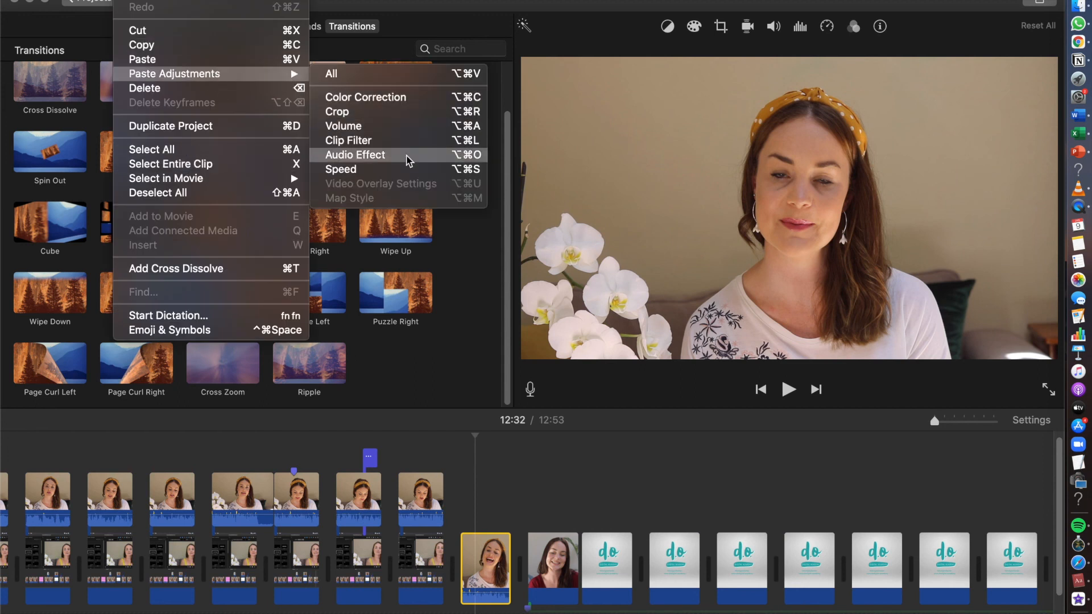